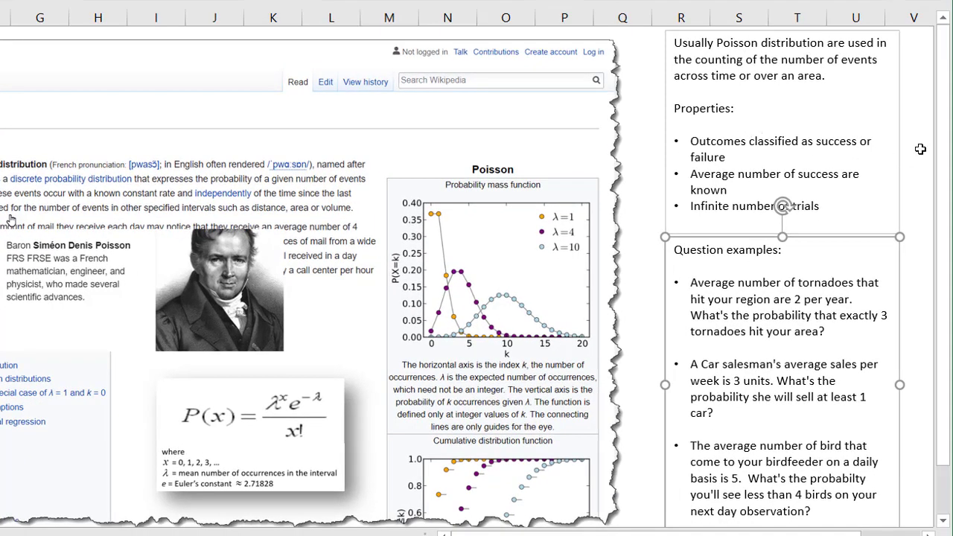
- On the Ex (1) sheet, enter a mean of 2 in B3 and a success value of 3 in B4
{"action": "left_click", "coordinate": [920, 149]}
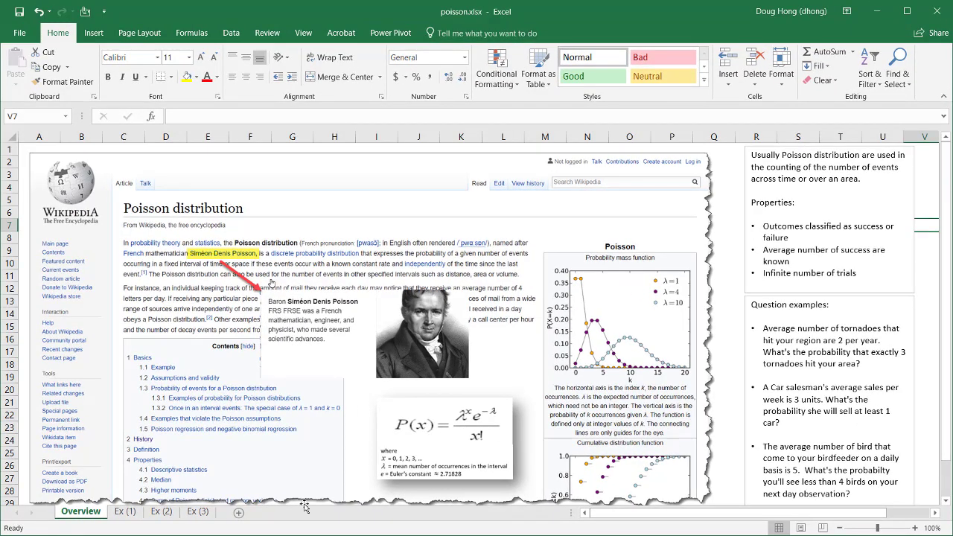
{"action": "left_click", "coordinate": [126, 512]}
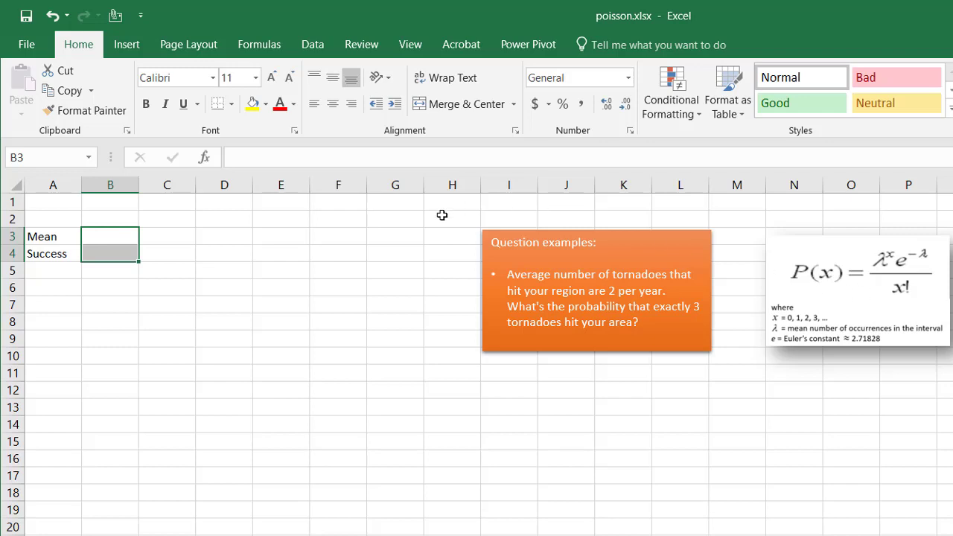
{"action": "left_click", "coordinate": [47, 237]}
{"action": "left_click", "coordinate": [49, 254]}
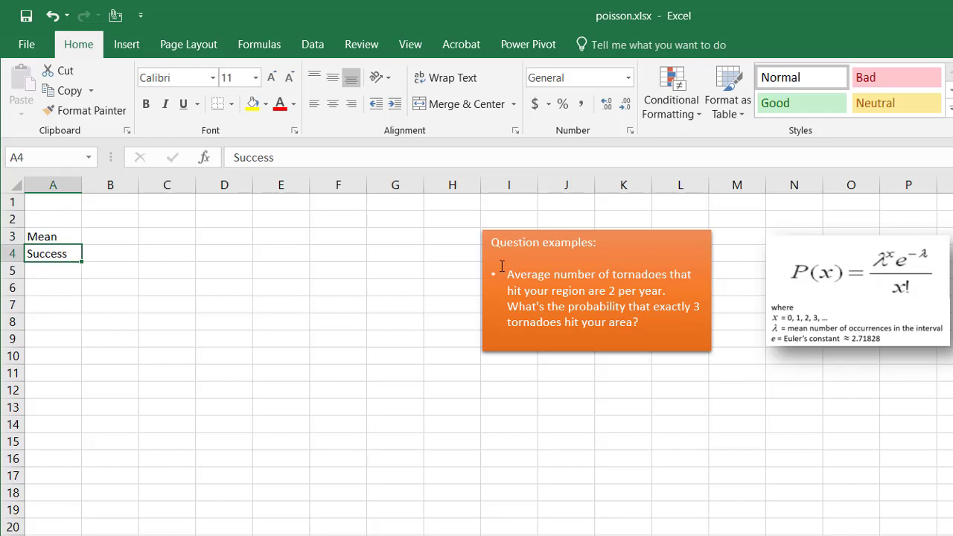
{"action": "left_click", "coordinate": [117, 236]}
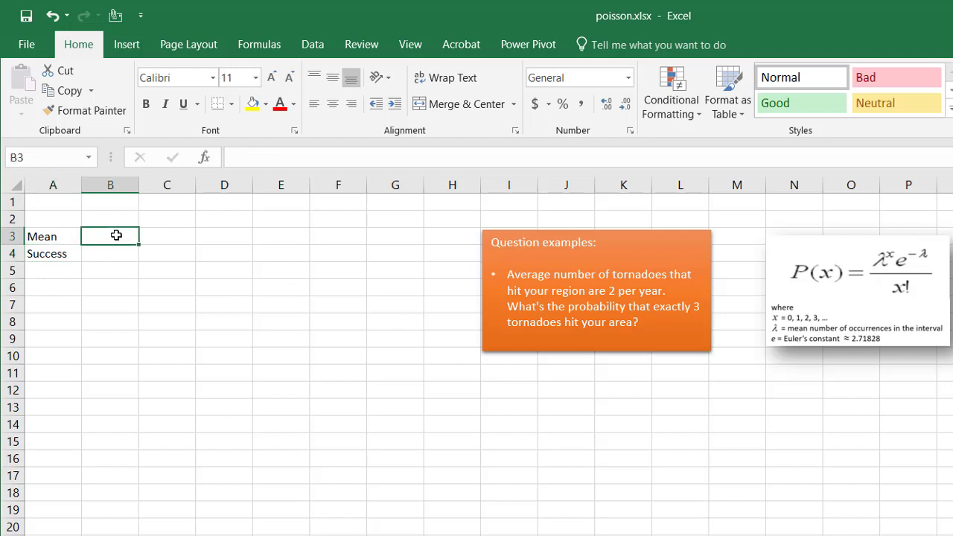
{"action": "type", "text": "2"}
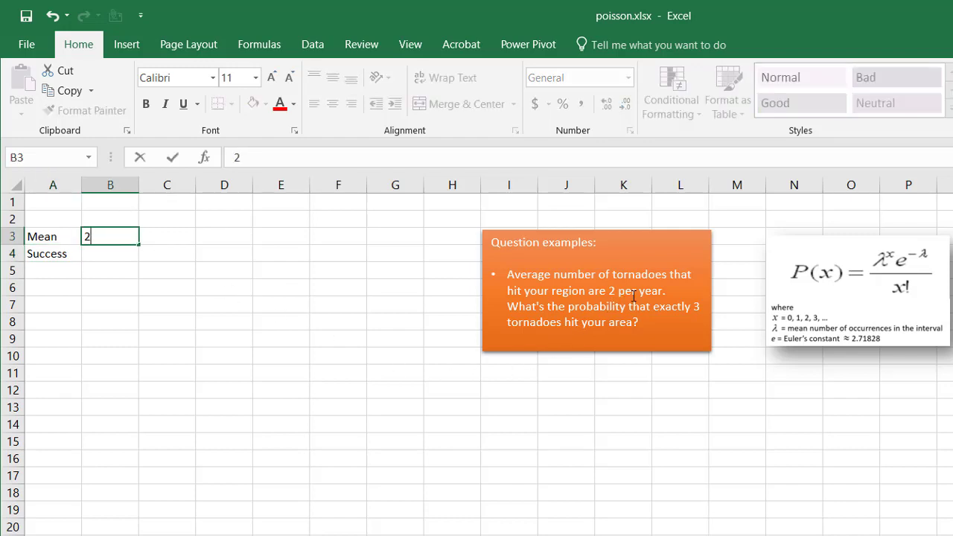
{"action": "left_click", "coordinate": [108, 253]}
{"action": "type", "text": "3"}
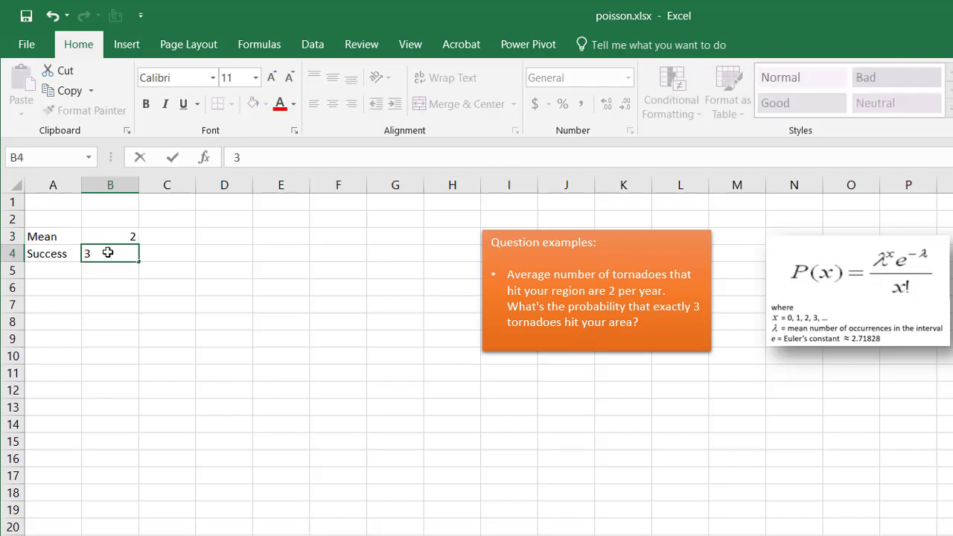
- Begin a POISSON.DIST formula in A7 and open its function arguments, keeping the input data in view
{"action": "left_click", "coordinate": [53, 305]}
{"action": "type", "text": "="}
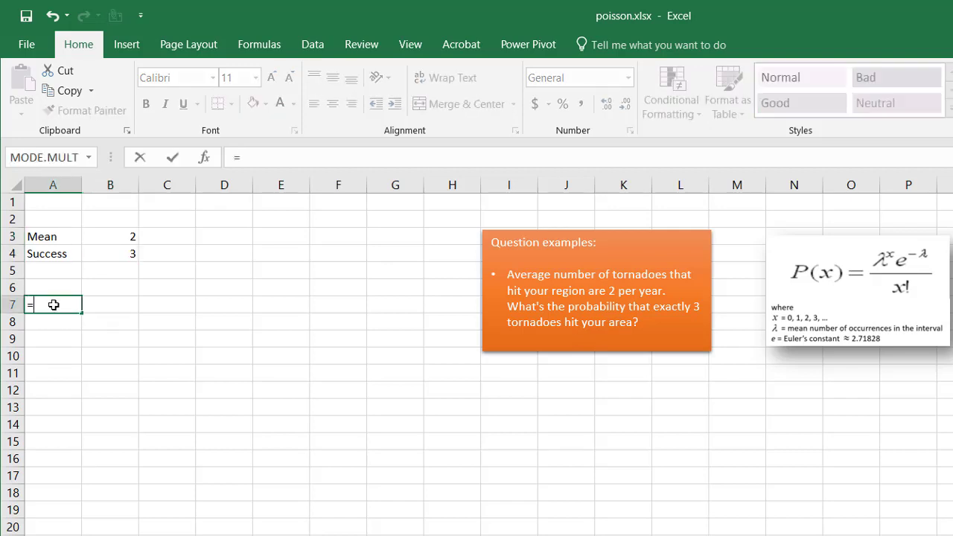
{"action": "type", "text": "po"}
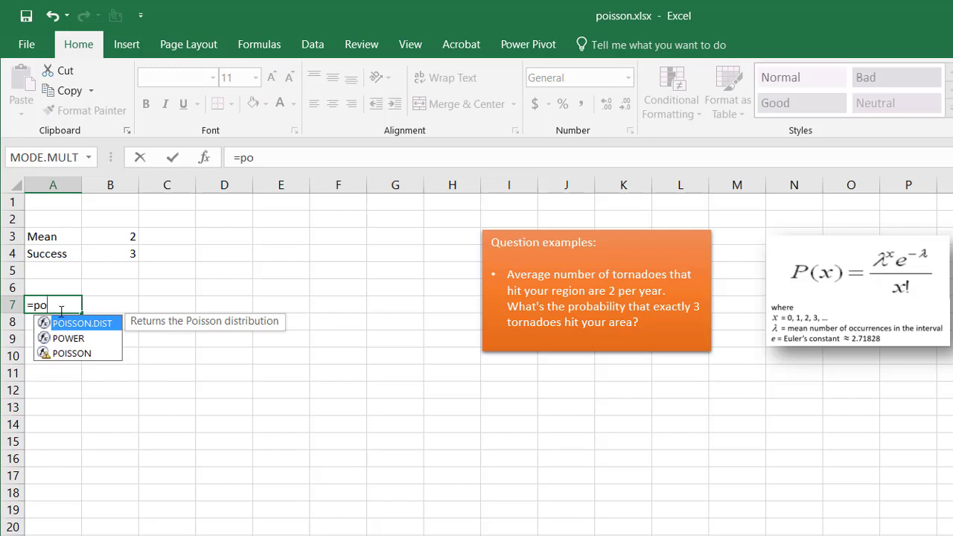
{"action": "double_click", "coordinate": [88, 330]}
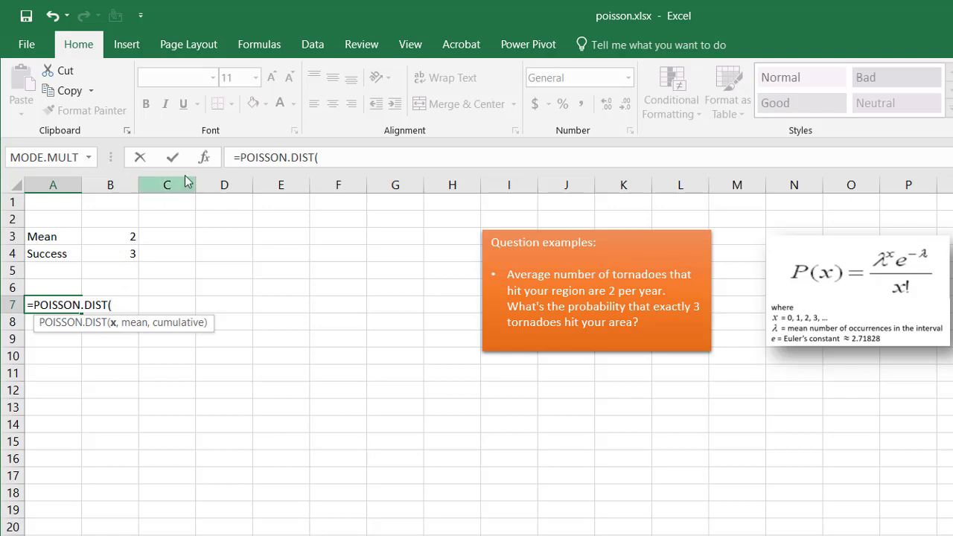
{"action": "left_click", "coordinate": [204, 160]}
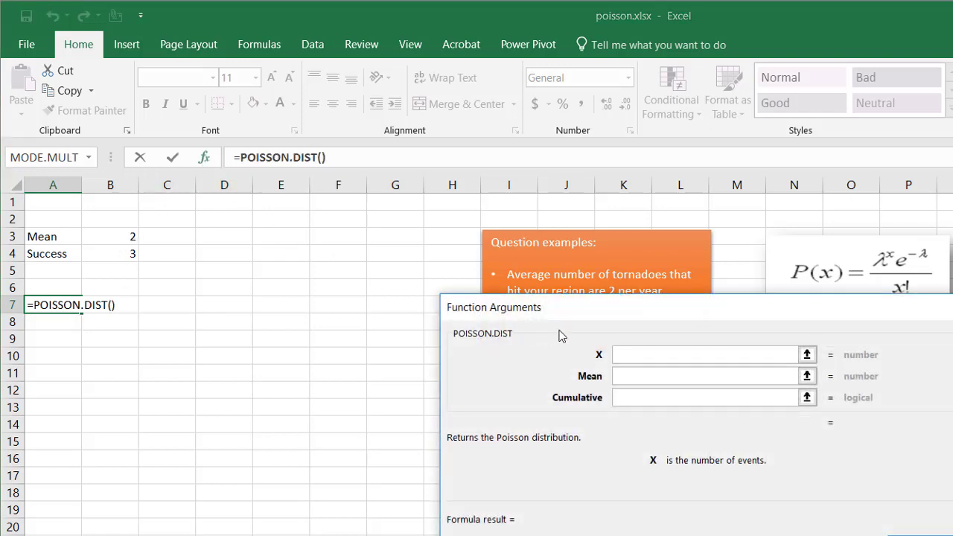
{"action": "left_click_drag", "start_coordinate": [586, 300], "coordinate": [285, 380]}
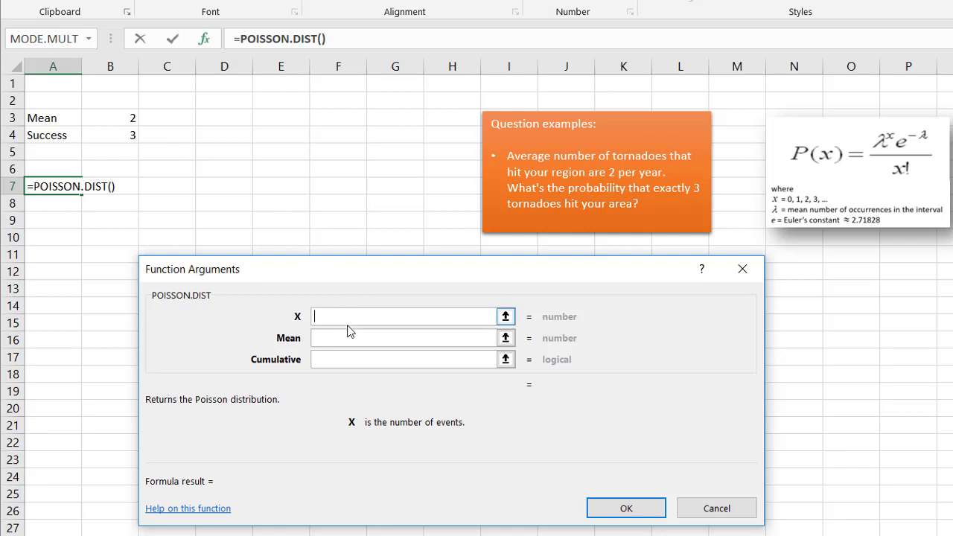
- Complete the POISSON.DIST function with X from B4, Mean from B3 and Cumulative set to false
{"action": "type", "text": "3"}
{"action": "key", "text": "BackSpace"}
{"action": "left_click", "coordinate": [100, 136]}
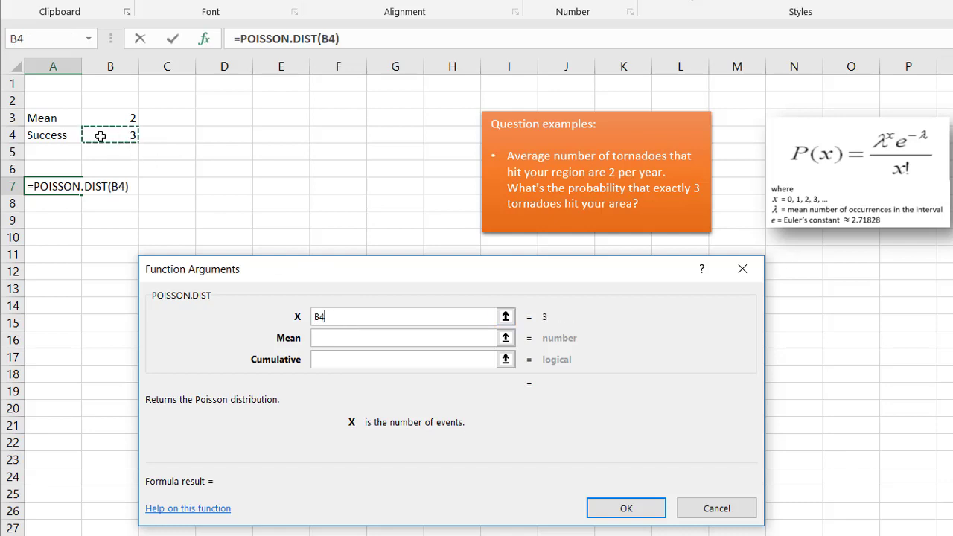
{"action": "left_click", "coordinate": [335, 343]}
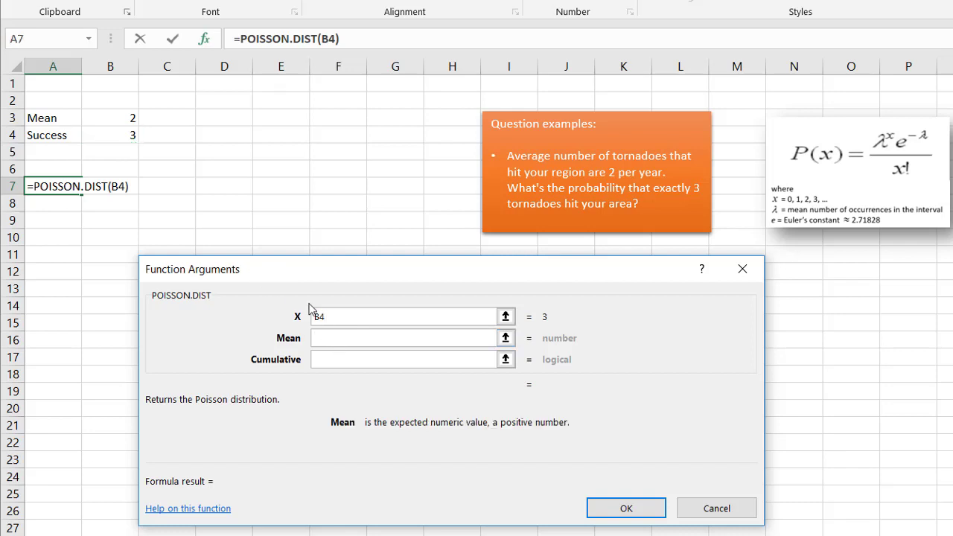
{"action": "left_click", "coordinate": [115, 124]}
{"action": "left_click", "coordinate": [355, 361]}
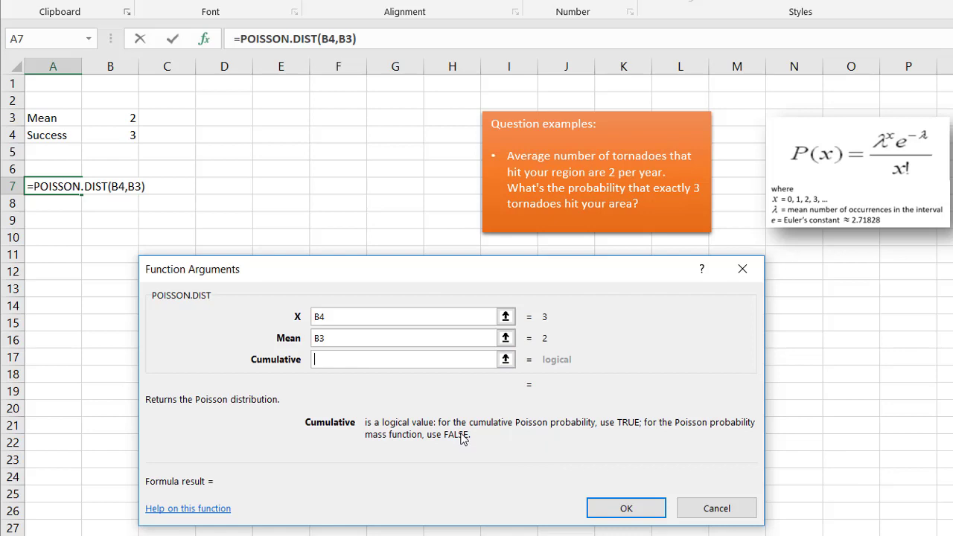
{"action": "type", "text": "false"}
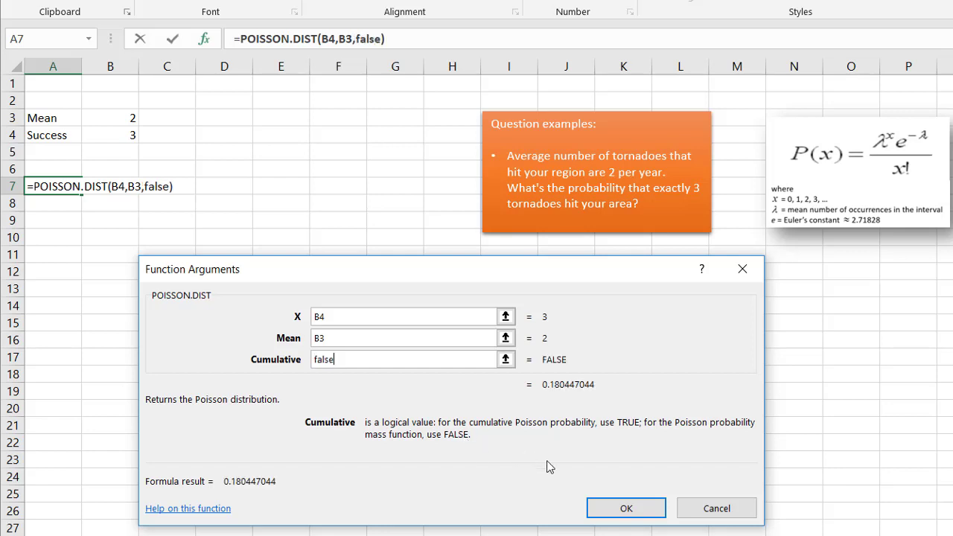
{"action": "left_click", "coordinate": [623, 508]}
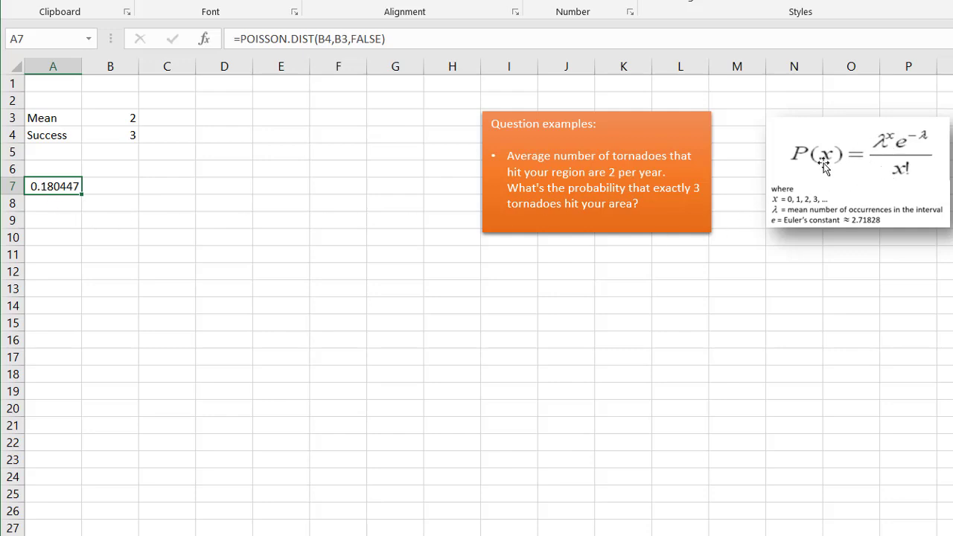
- Begin a manual Poisson formula in B10 with the parenthesized term (2^3)
{"action": "left_click", "coordinate": [97, 240]}
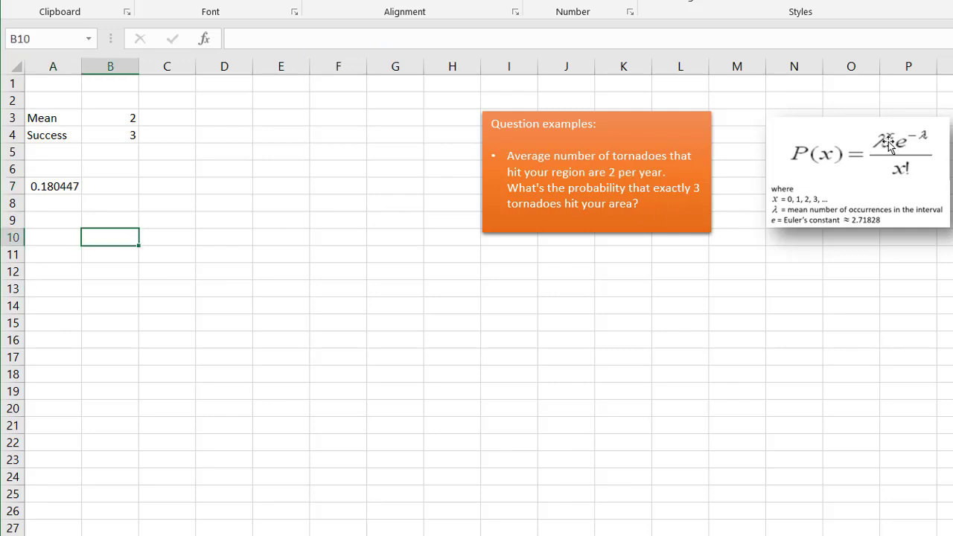
{"action": "type", "text": "="}
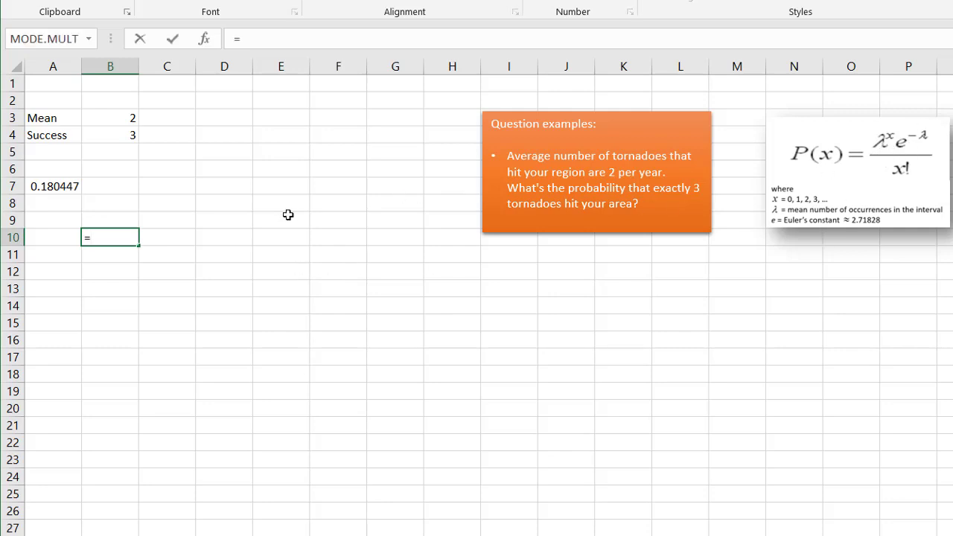
{"action": "type", "text": "2^3)"}
{"action": "left_click", "coordinate": [243, 39]}
{"action": "type", "text": "("}
{"action": "left_click", "coordinate": [280, 38]}
- Multiply the B10 formula by Euler's constant raised to the negative mean, as (2.71828^-2)
{"action": "type", "text": "*2."}
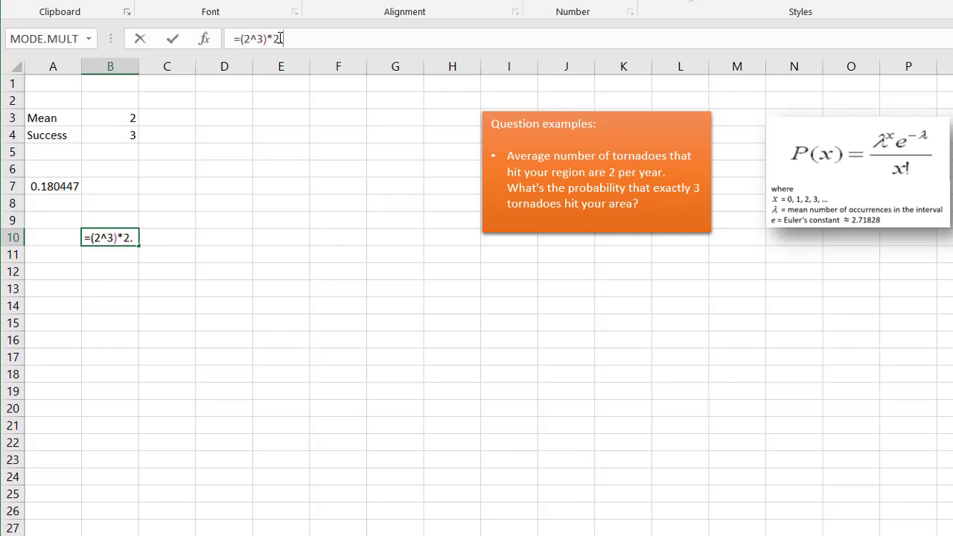
{"action": "type", "text": "1"}
{"action": "type", "text": "7182"}
{"action": "type", "text": "8"}
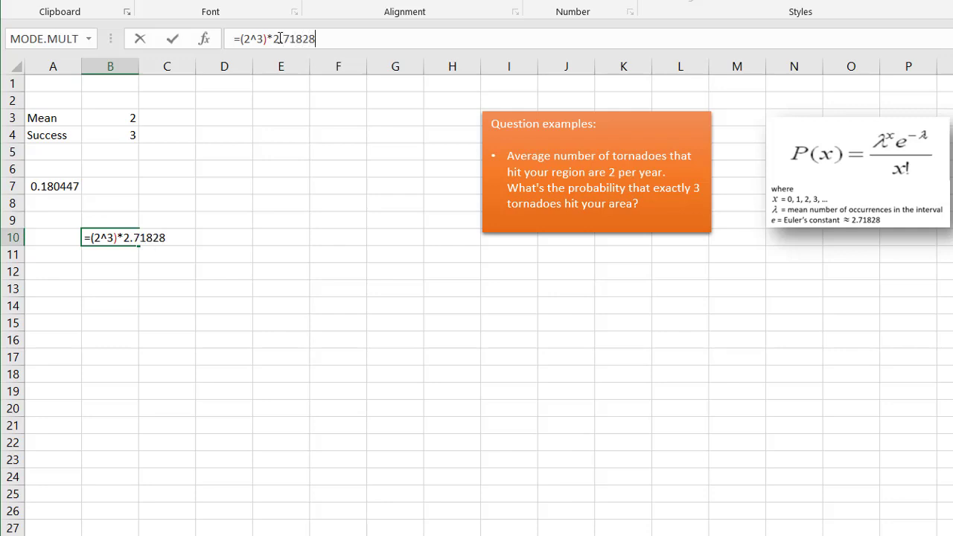
{"action": "type", "text": "^-2)"}
{"action": "left_click", "coordinate": [274, 38]}
{"action": "type", "text": "("}
{"action": "left_click", "coordinate": [343, 38]}
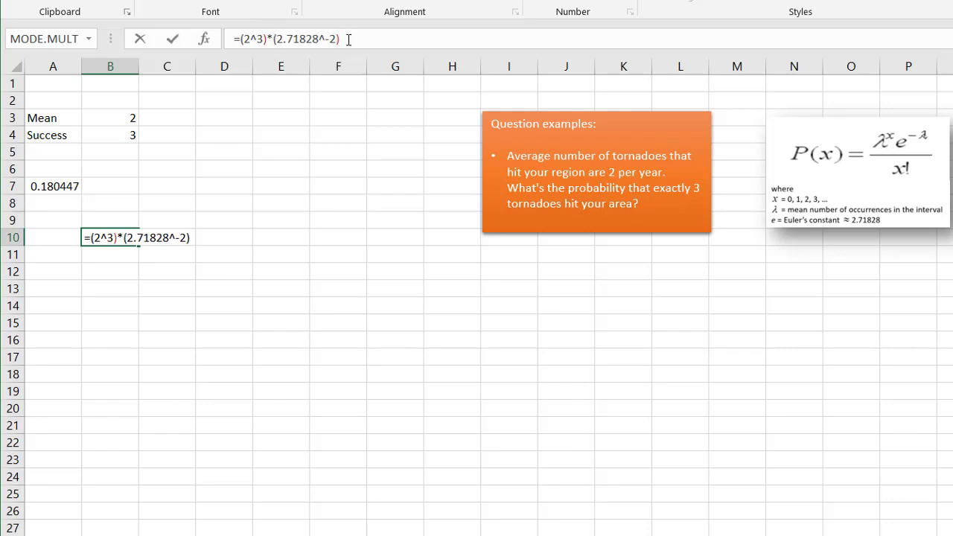
- Finish the B10 formula by dividing by FACT(3), and compare it with the POISSON.DIST formula in A7
{"action": "type", "text": "/"}
{"action": "type", "text": "fac"}
{"action": "key", "text": "Tab"}
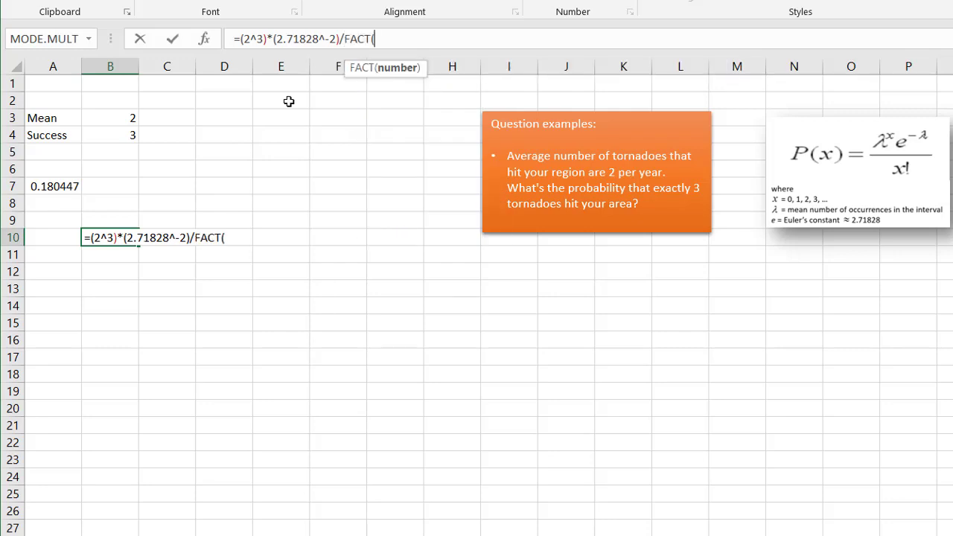
{"action": "type", "text": "3)"}
{"action": "key", "text": "Return"}
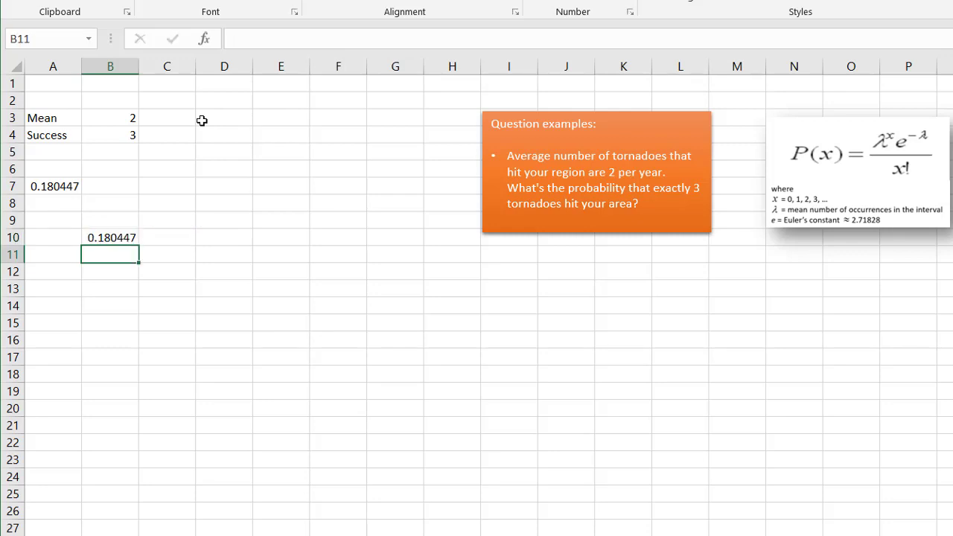
{"action": "left_click", "coordinate": [112, 236]}
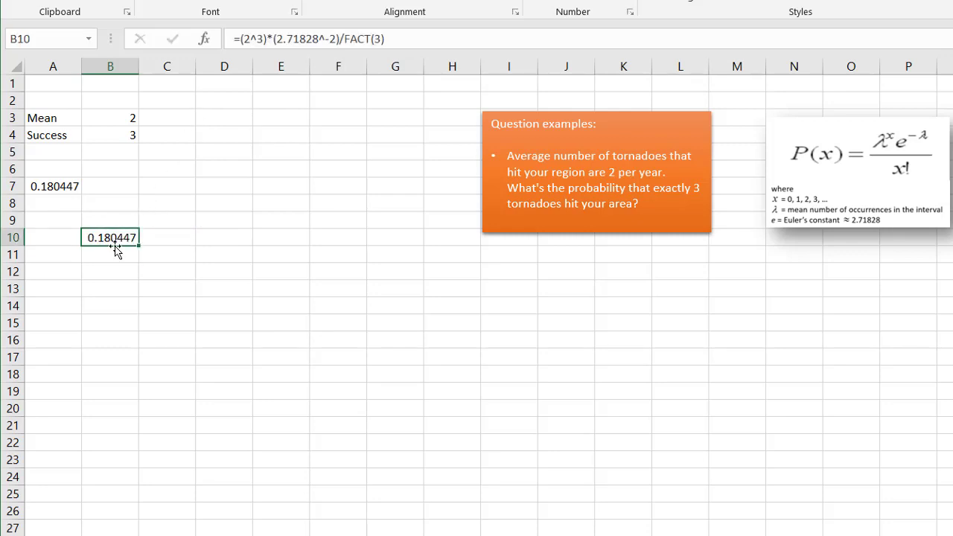
{"action": "left_click", "coordinate": [58, 181]}
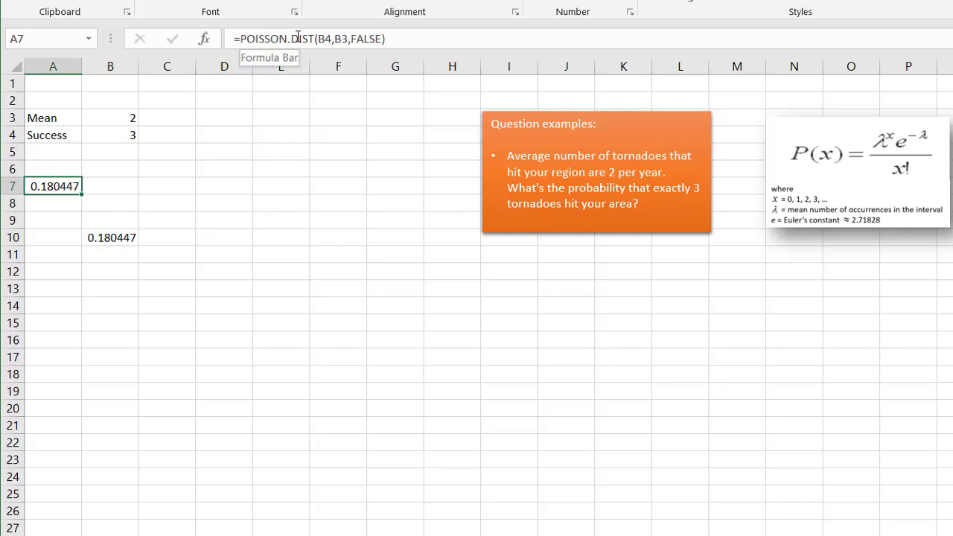
{"action": "left_click", "coordinate": [112, 239]}
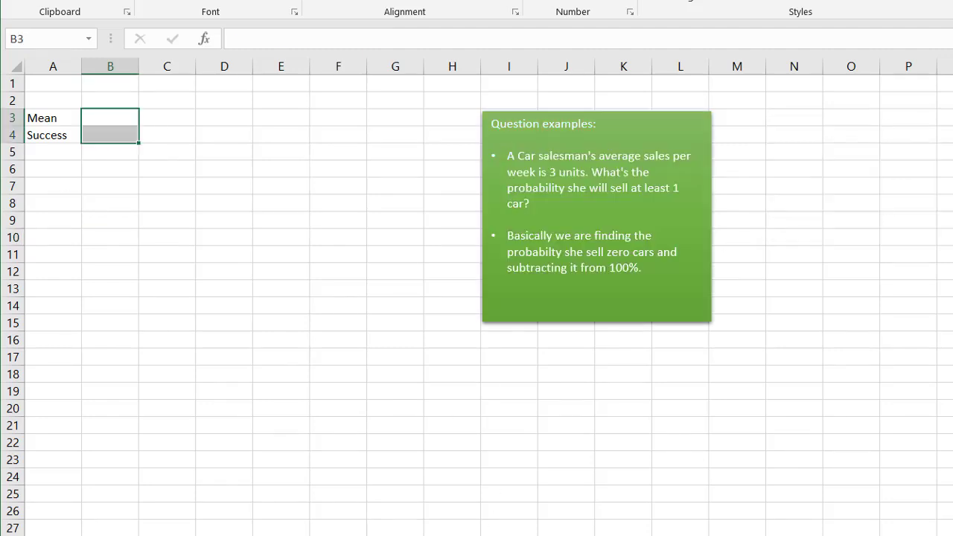
- On the car salesman example sheet, enter a mean of 3 in B3 and a success value of 0 in B4
{"action": "left_click", "coordinate": [111, 117]}
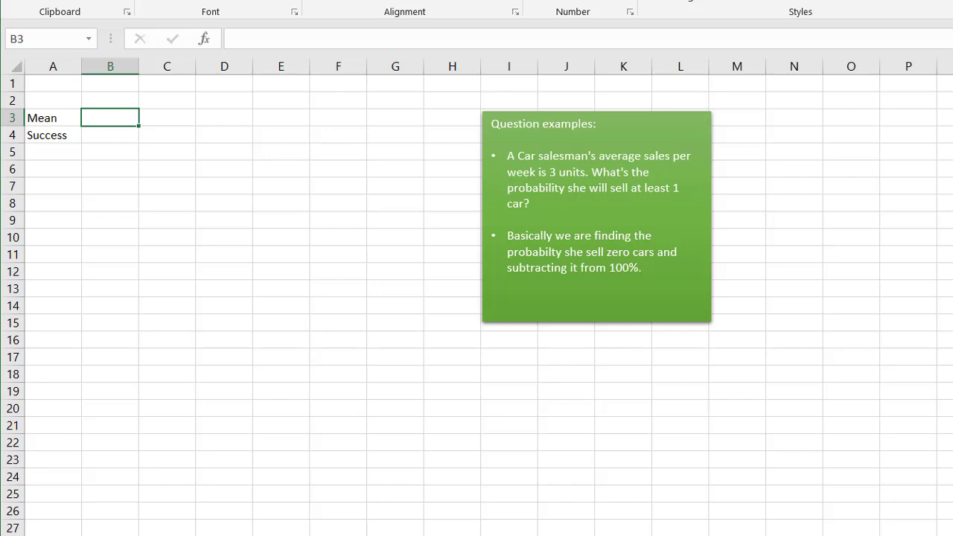
{"action": "type", "text": "3"}
{"action": "left_click", "coordinate": [98, 134]}
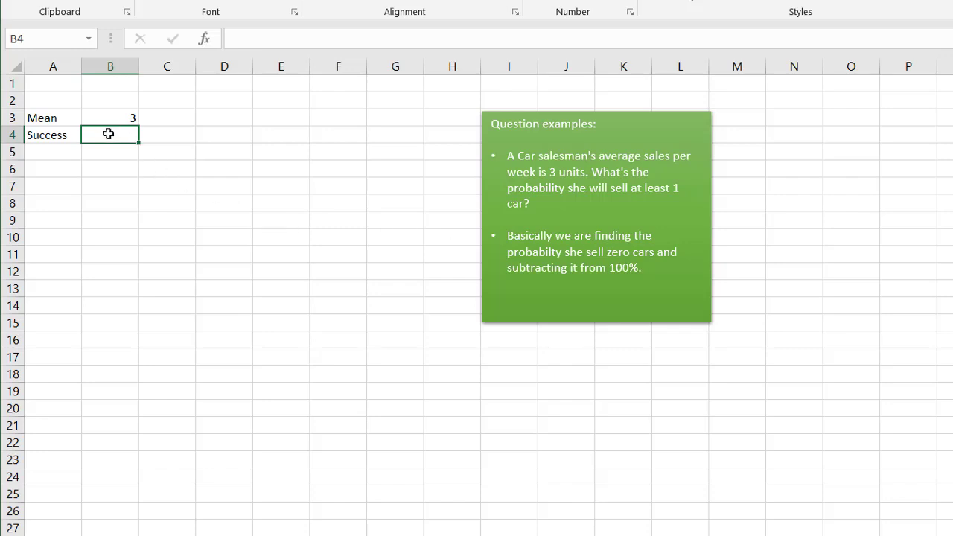
{"action": "type", "text": "0"}
{"action": "key", "text": "Return"}
- Calculate the probability of zero car sales in A8 with =POISSON.DIST(B4,B3,FALSE)
{"action": "left_click", "coordinate": [51, 205]}
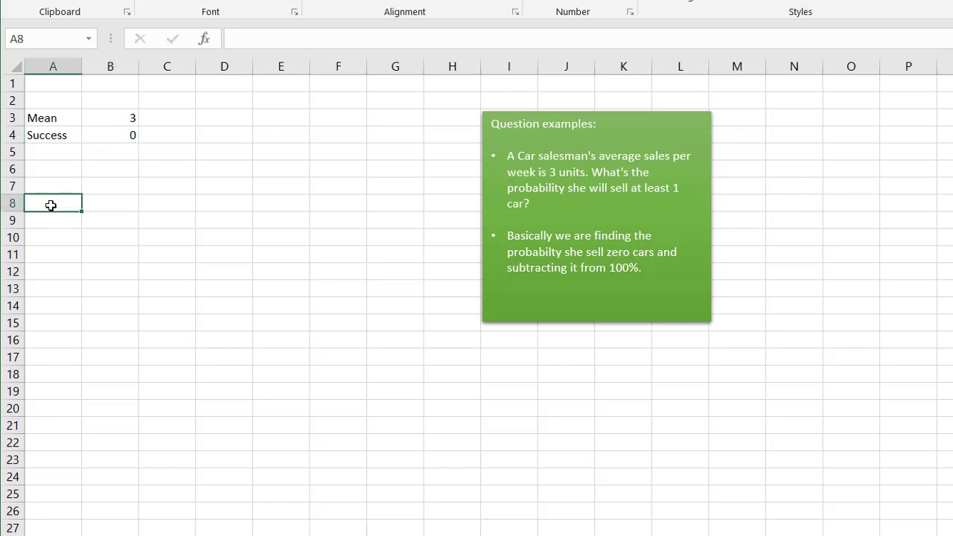
{"action": "type", "text": "=poin"}
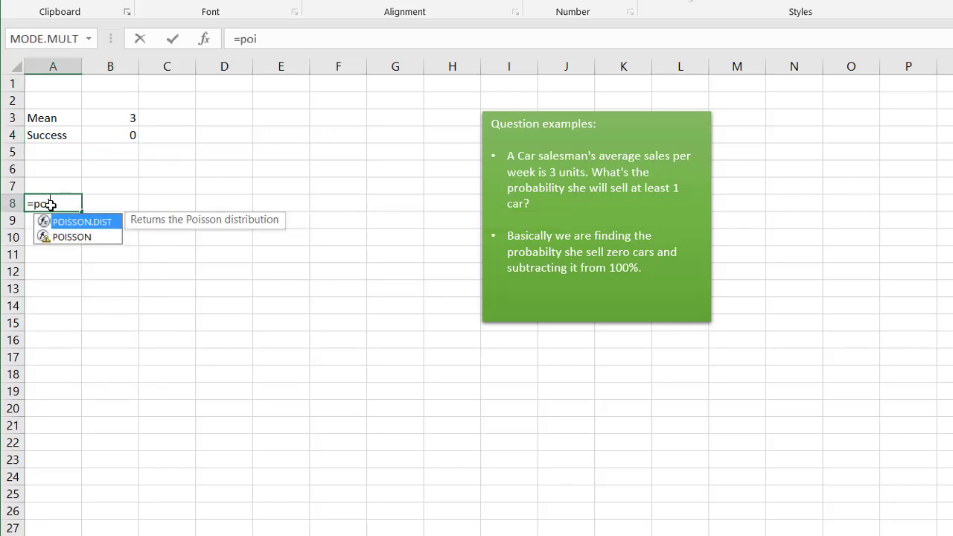
{"action": "key", "text": "BackSpace"}
{"action": "double_click", "coordinate": [70, 218]}
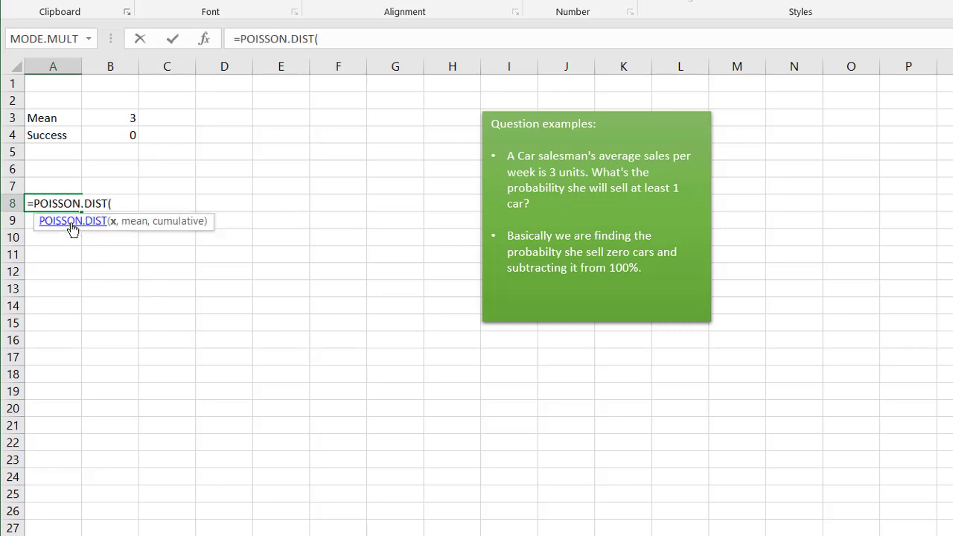
{"action": "left_click", "coordinate": [116, 135]}
{"action": "type", "text": ","}
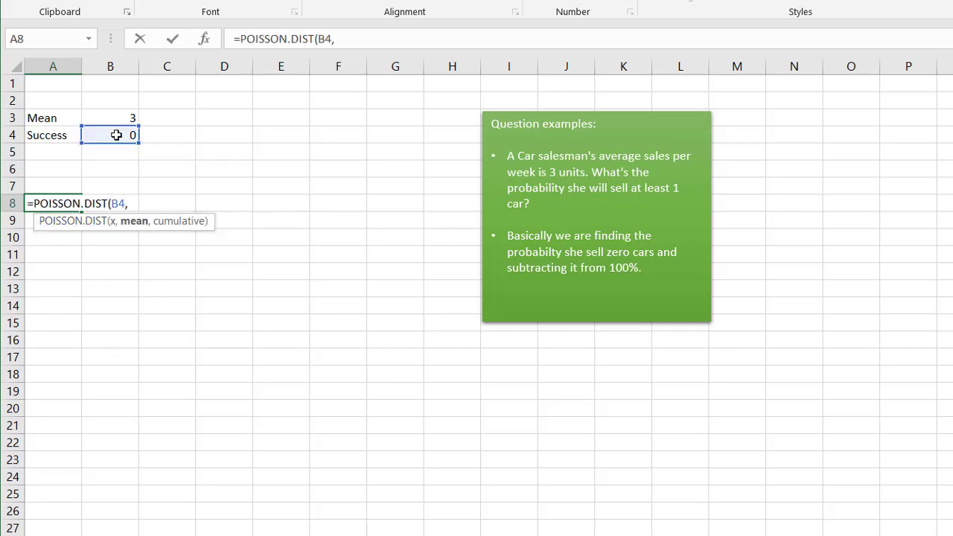
{"action": "left_click", "coordinate": [117, 119]}
{"action": "type", "text": ","}
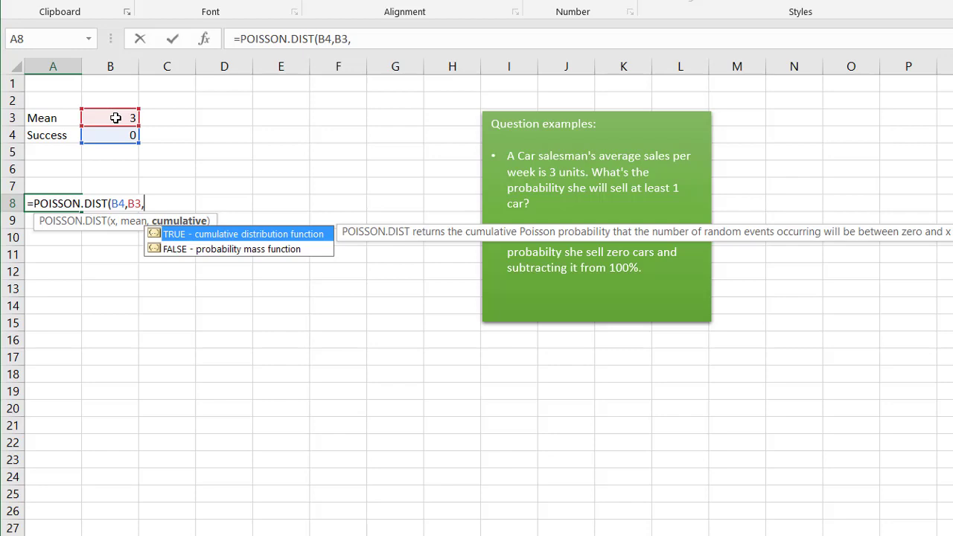
{"action": "type", "text": "false)"}
{"action": "key", "text": "Return"}
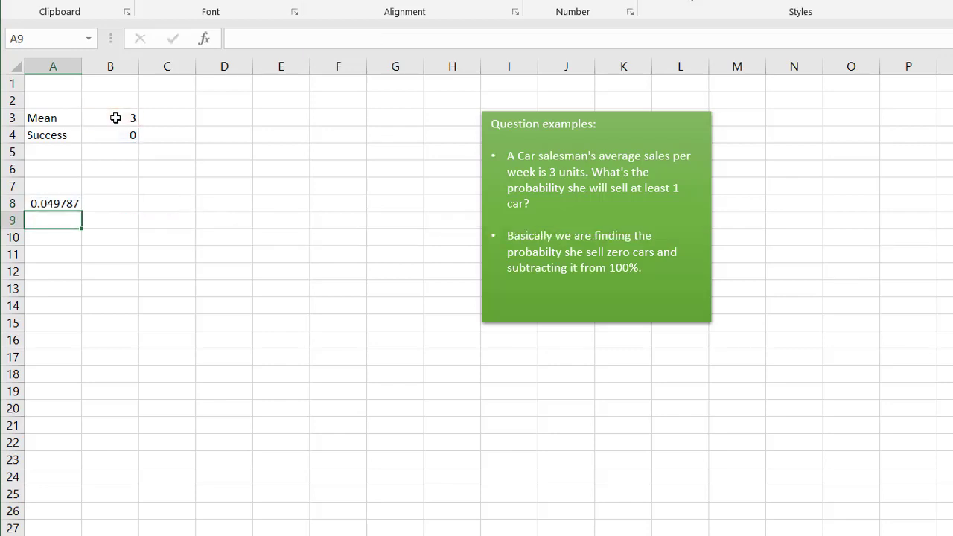
{"action": "left_click", "coordinate": [52, 204]}
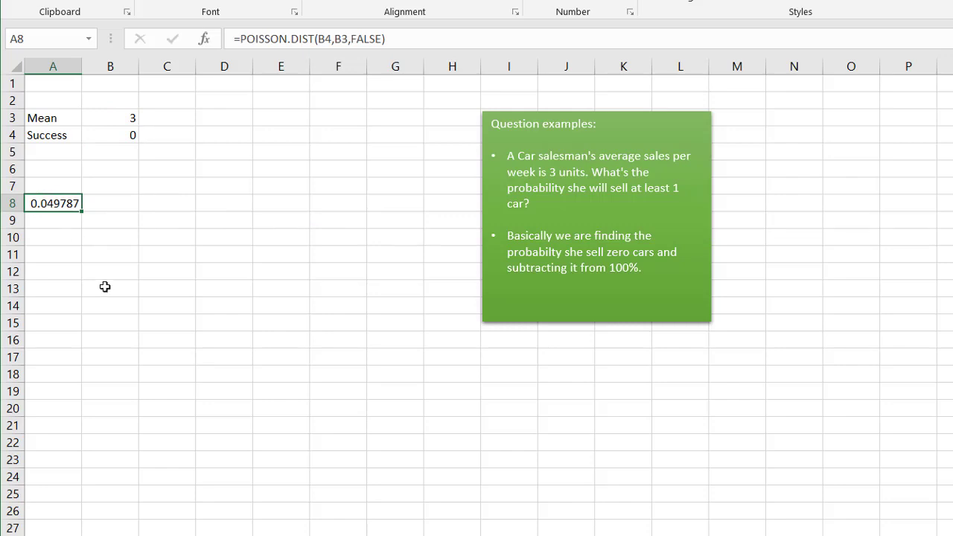
- Calculate the probability of selling at least one car in B9 with =1-A8
{"action": "left_click", "coordinate": [107, 224]}
{"action": "type", "text": "=1"}
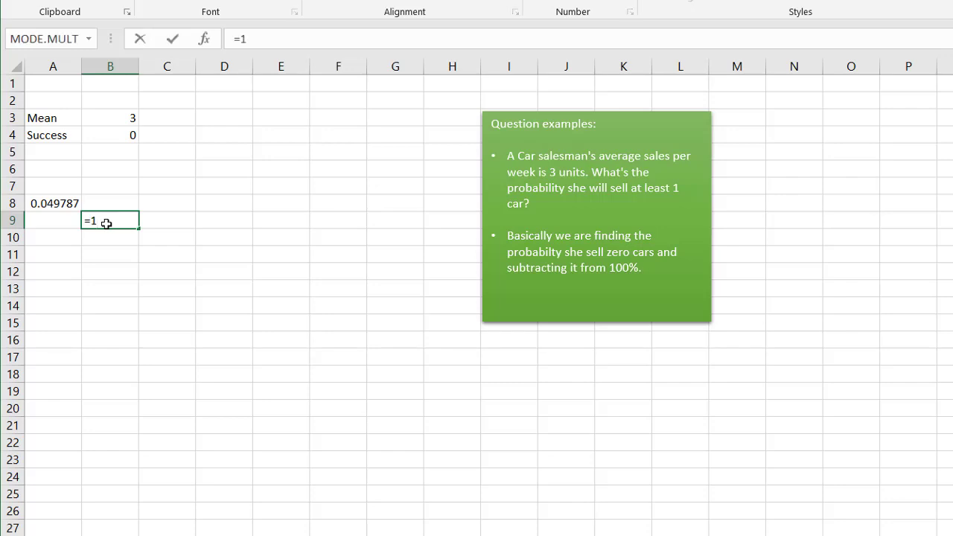
{"action": "type", "text": "-"}
{"action": "left_click", "coordinate": [67, 204]}
{"action": "key", "text": "Return"}
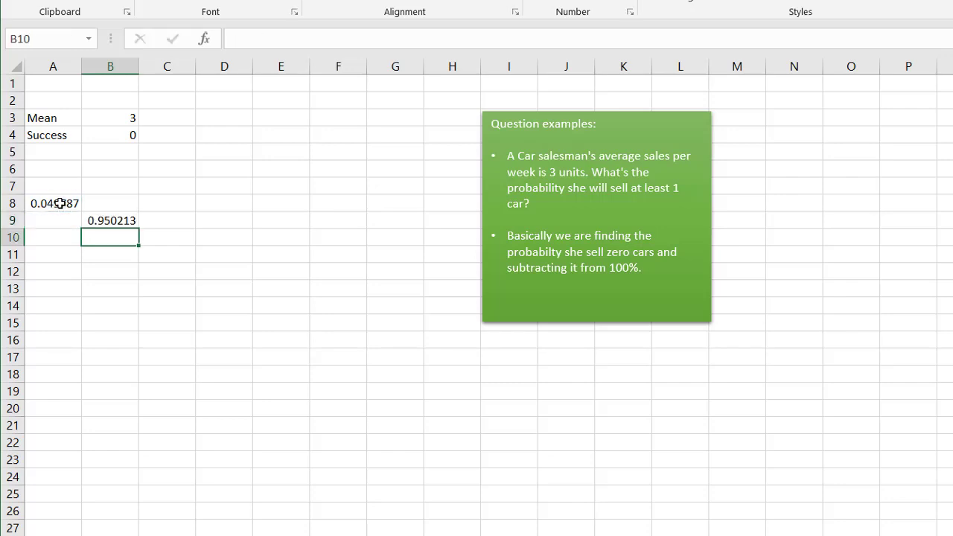
{"action": "left_click", "coordinate": [123, 224]}
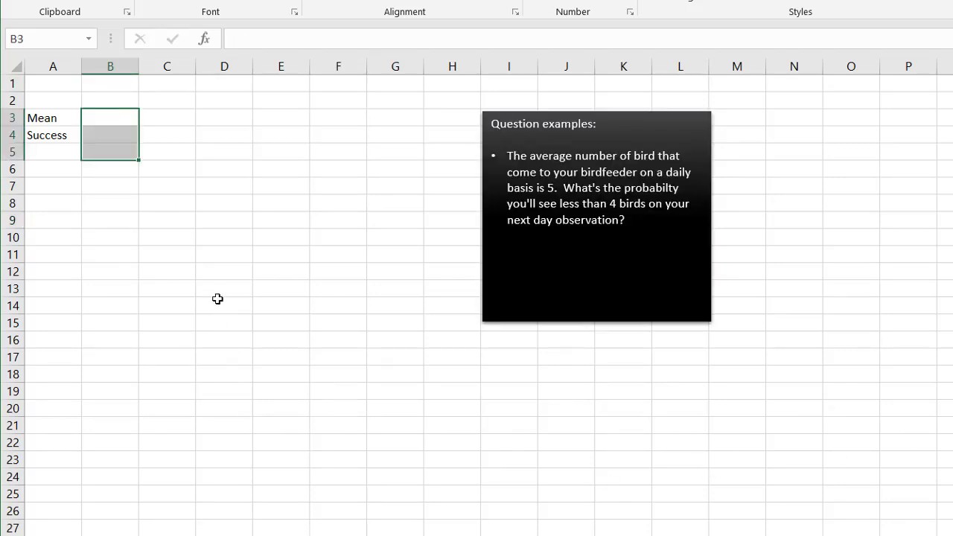
- On the birdfeeder example sheet, correct "bird" to "birds" in the first sentence of the question text box
{"action": "left_click", "coordinate": [215, 287]}
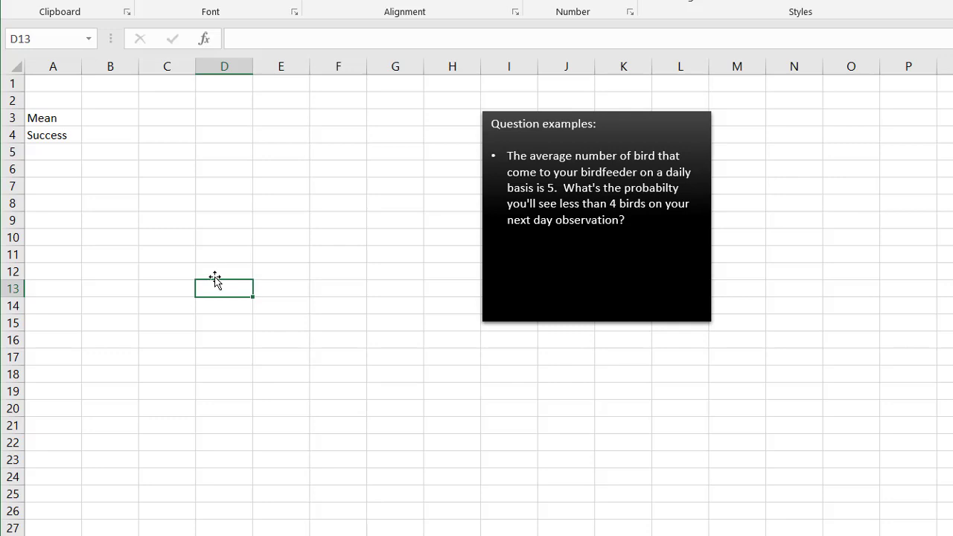
{"action": "left_click", "coordinate": [659, 155]}
{"action": "type", "text": "s"}
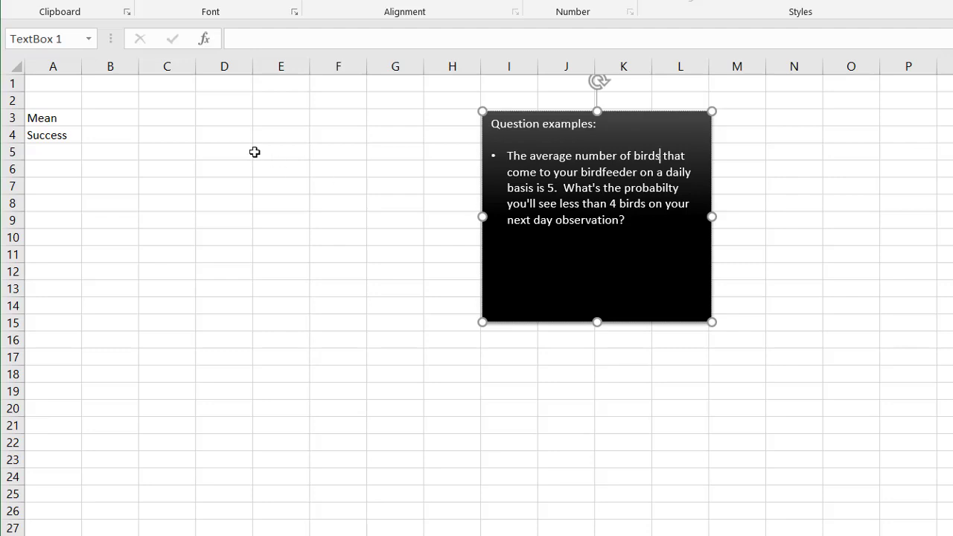
- Enter a mean of 5 in B3 and a success value of 3 in B4
{"action": "left_click", "coordinate": [123, 118]}
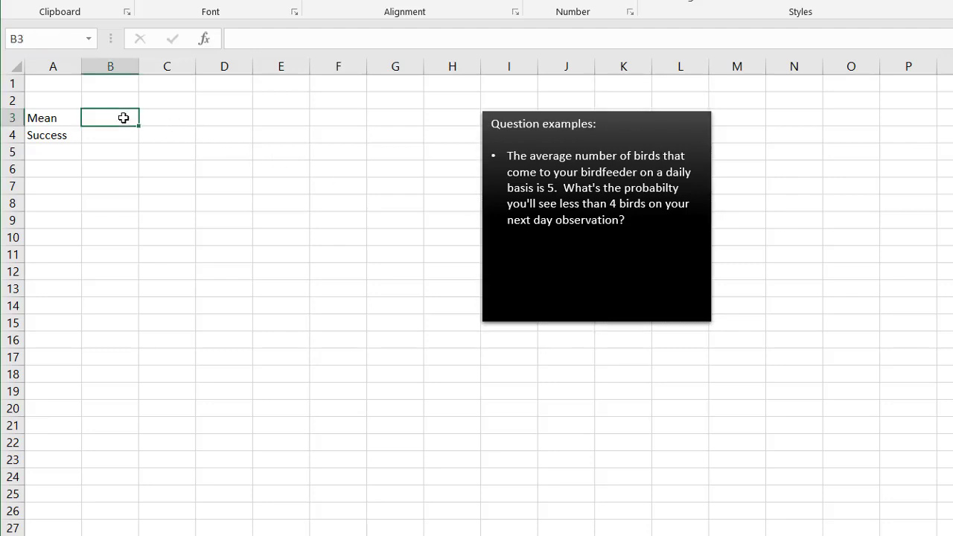
{"action": "type", "text": "5"}
{"action": "left_click", "coordinate": [118, 134]}
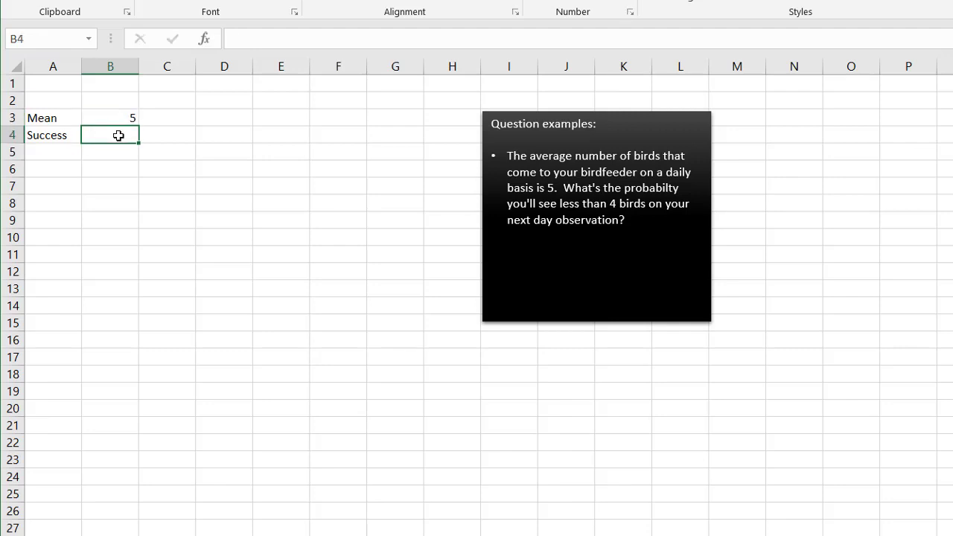
{"action": "type", "text": "3"}
- Calculate the cumulative probability of seeing fewer than 4 birds in A7 with =POISSON.DIST(B4,B3,TRUE)
{"action": "left_click", "coordinate": [63, 184]}
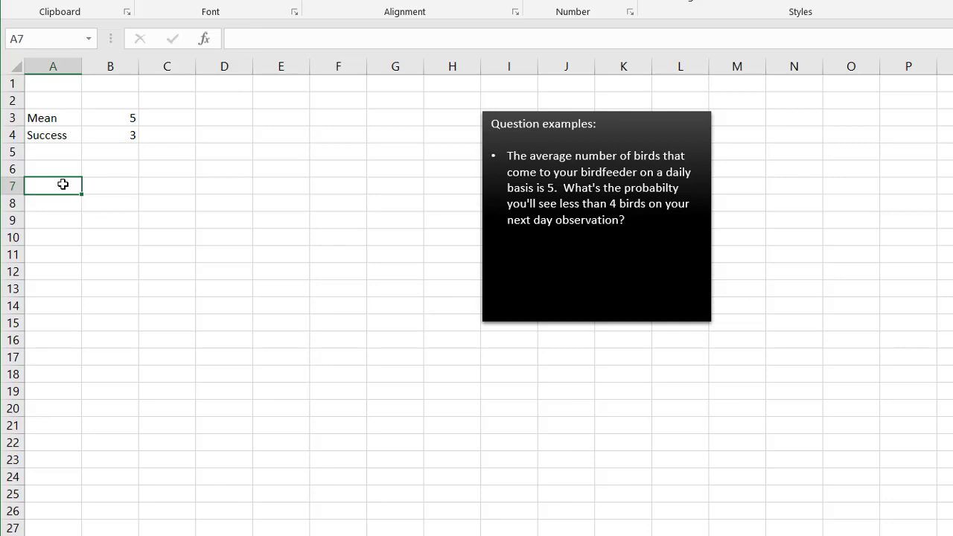
{"action": "type", "text": "=poi"}
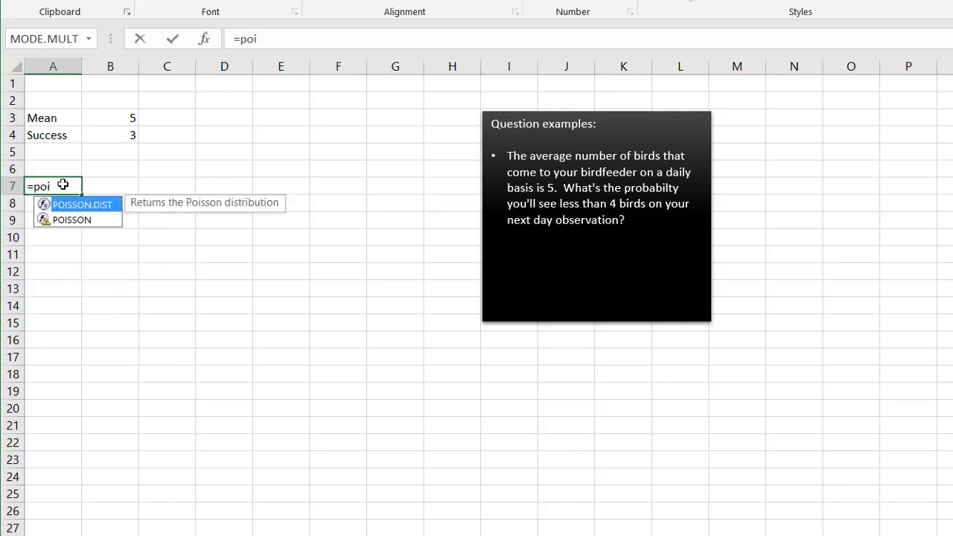
{"action": "double_click", "coordinate": [74, 204]}
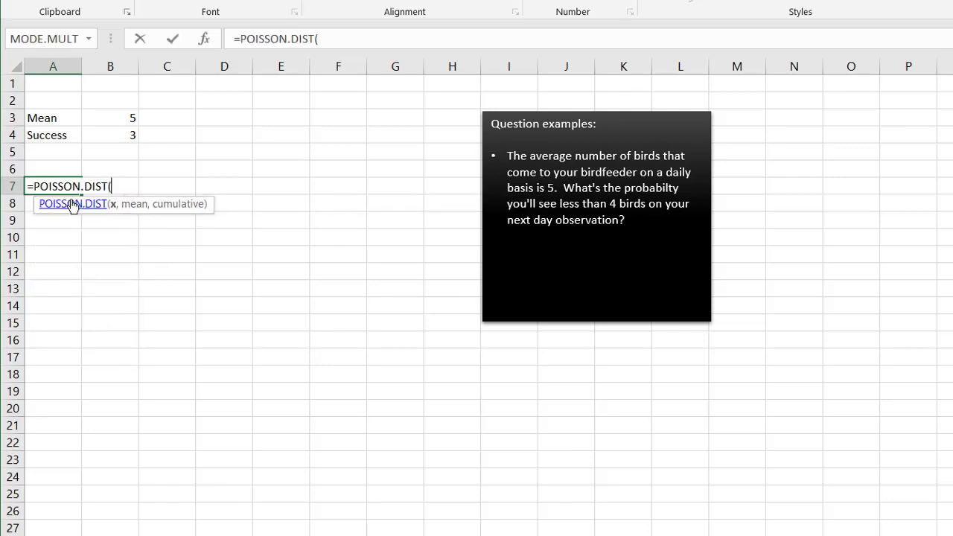
{"action": "left_click", "coordinate": [123, 136]}
{"action": "type", "text": ","}
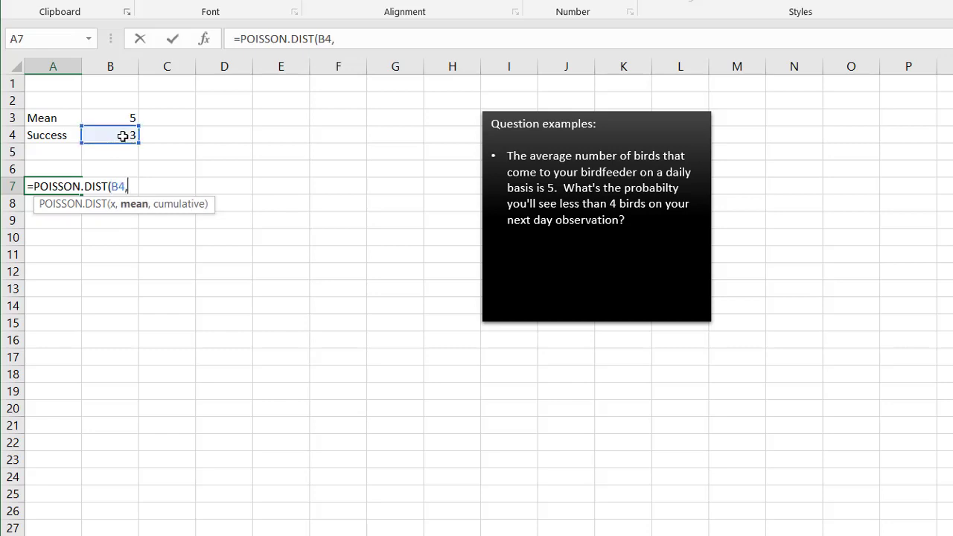
{"action": "left_click", "coordinate": [119, 118]}
{"action": "type", "text": ","}
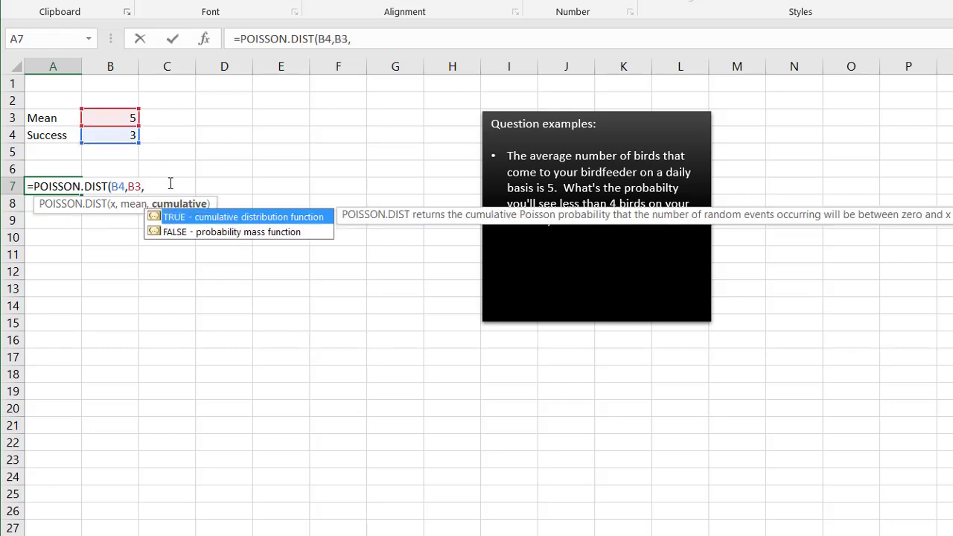
{"action": "double_click", "coordinate": [219, 218]}
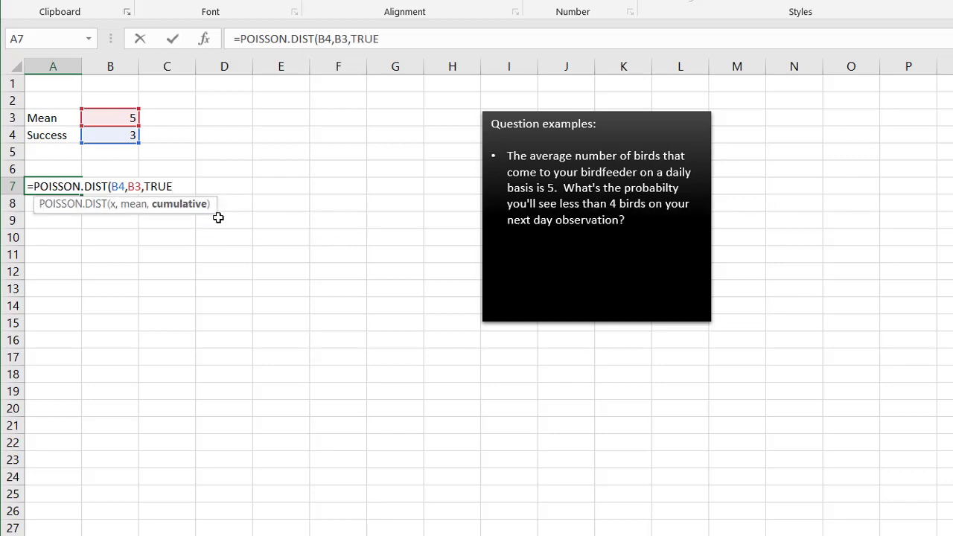
{"action": "type", "text": ")"}
{"action": "key", "text": "Return"}
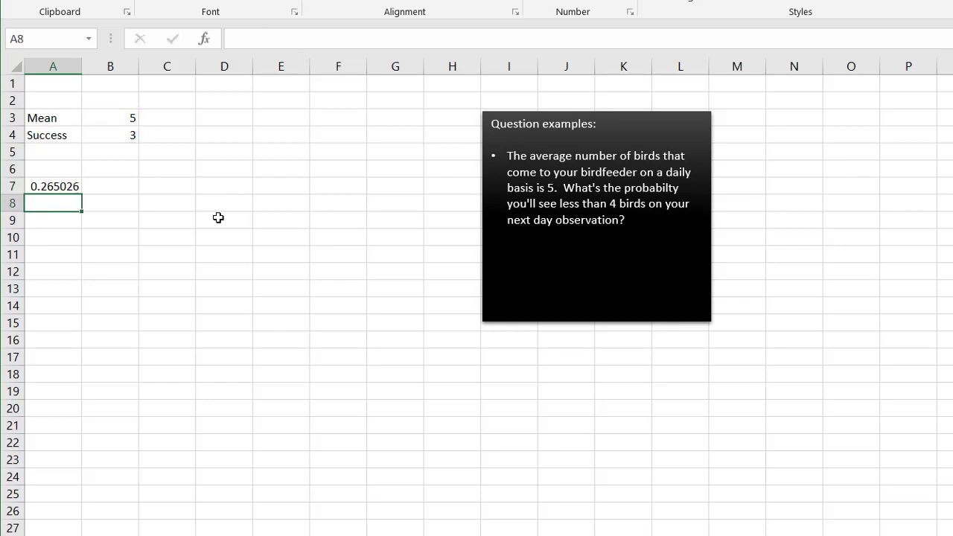
{"action": "left_click", "coordinate": [48, 186]}
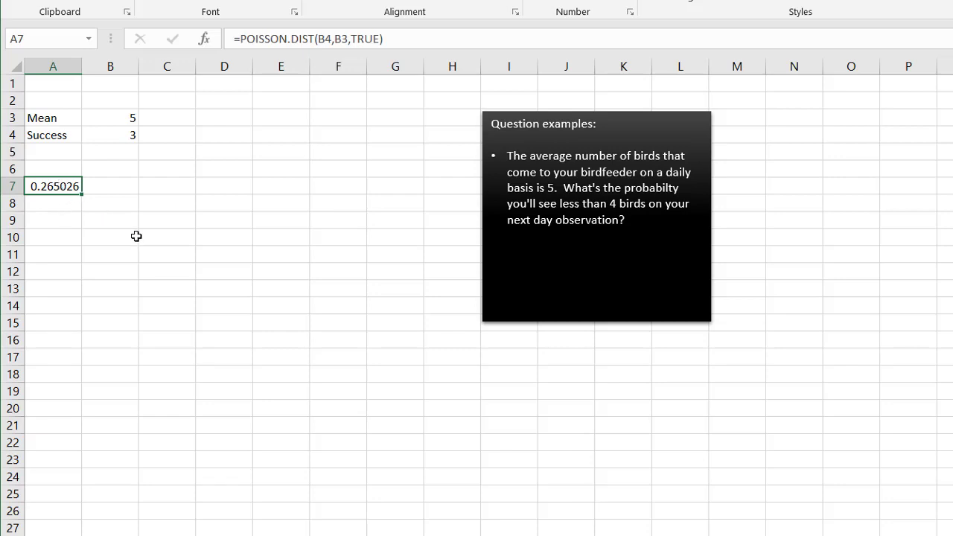
- List the individual bird counts 0, 1, 2 and 3 in cells A9 to A12
{"action": "left_click", "coordinate": [63, 222]}
{"action": "type", "text": "0"}
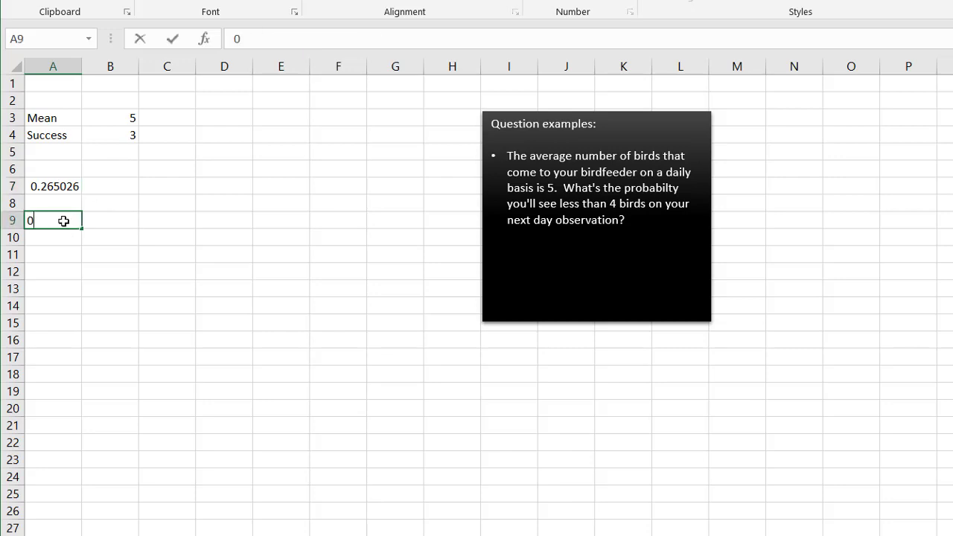
{"action": "key", "text": "Return"}
{"action": "type", "text": "1"}
{"action": "key", "text": "Return"}
{"action": "type", "text": "2"}
{"action": "key", "text": "Return"}
{"action": "type", "text": "3"}
- Enter =POISSON.DIST(A9,$B$3,FALSE) in B9, fill it down to B12, and check the individual formulas
{"action": "double_click", "coordinate": [111, 221]}
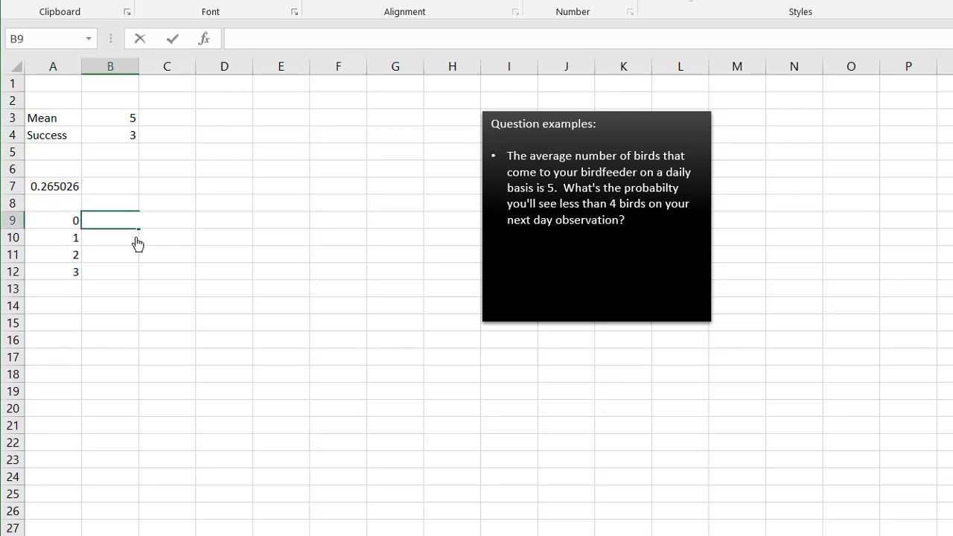
{"action": "type", "text": "=po"}
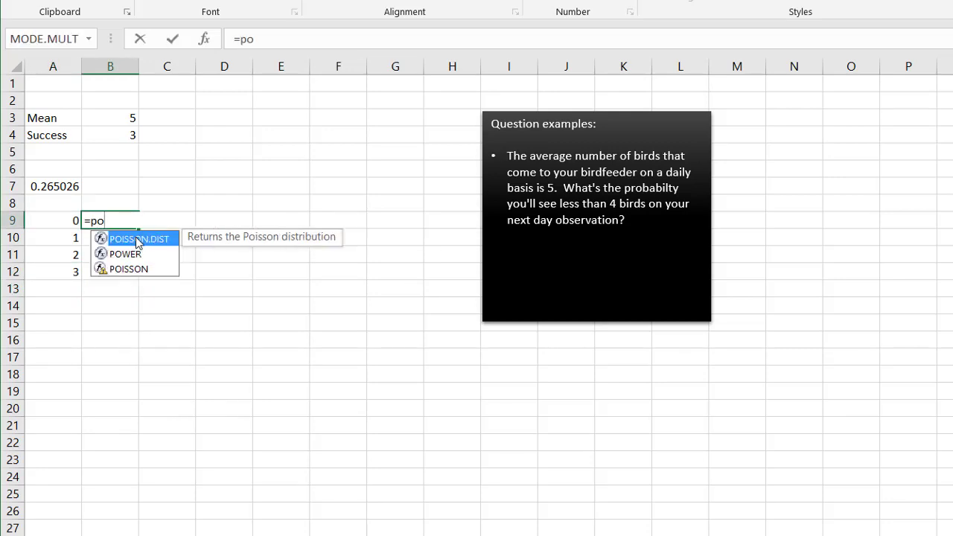
{"action": "double_click", "coordinate": [137, 239]}
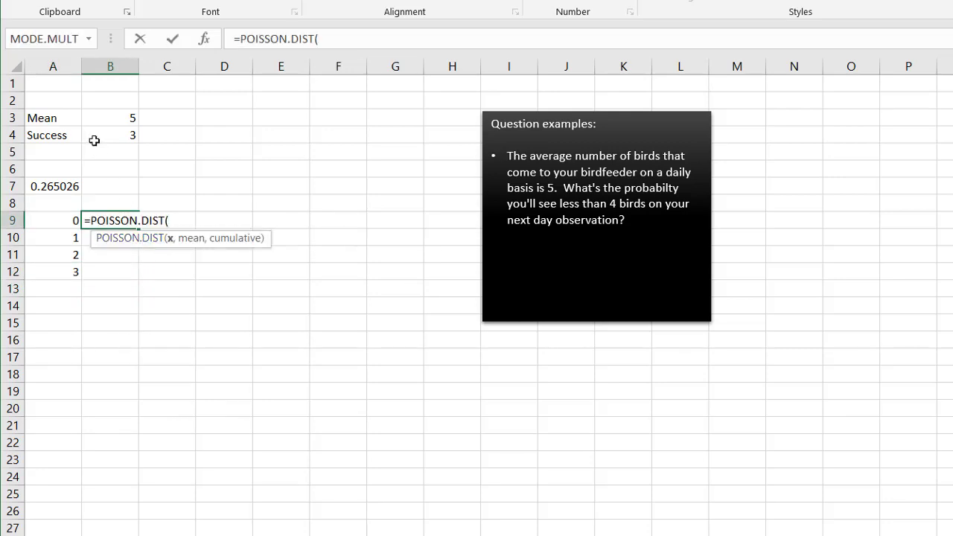
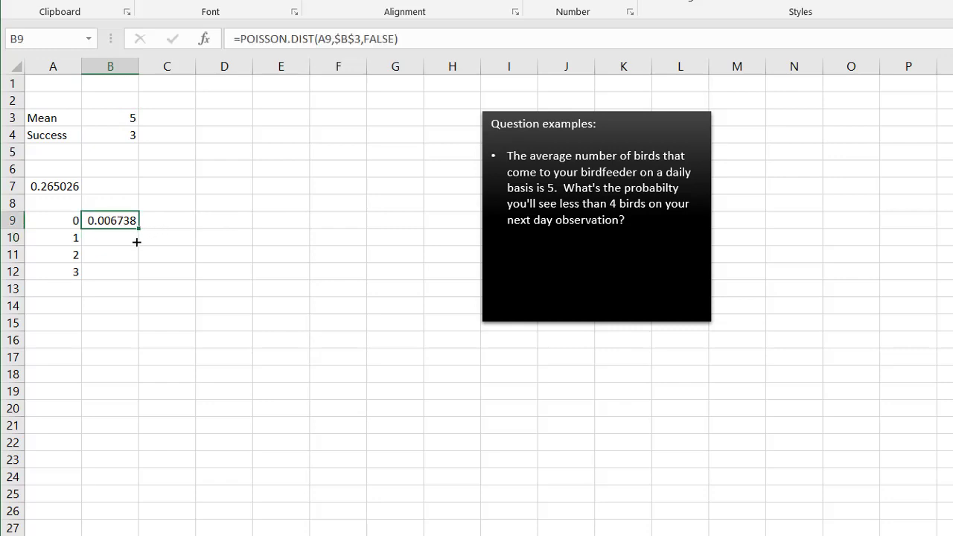
{"action": "left_click_drag", "start_coordinate": [136, 242], "coordinate": [136, 282]}
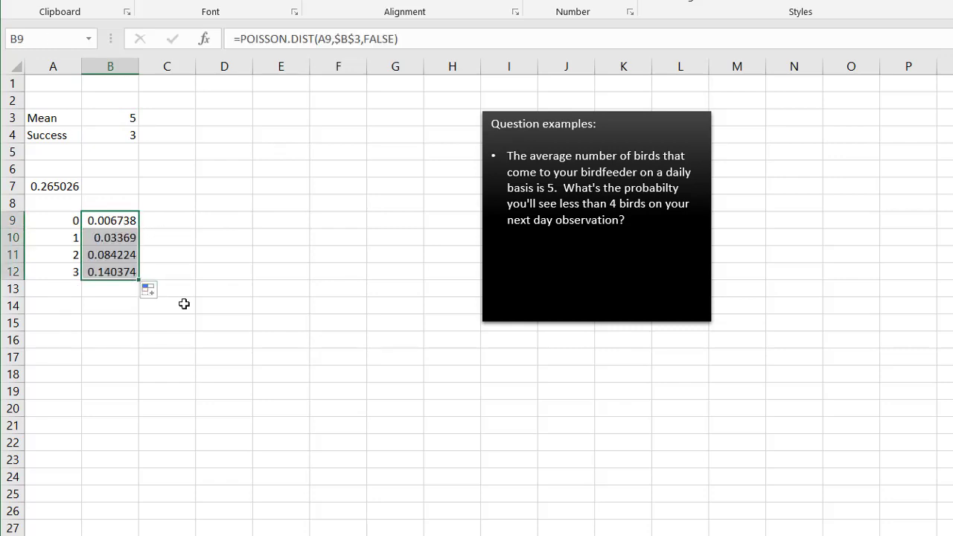
{"action": "left_click", "coordinate": [112, 220]}
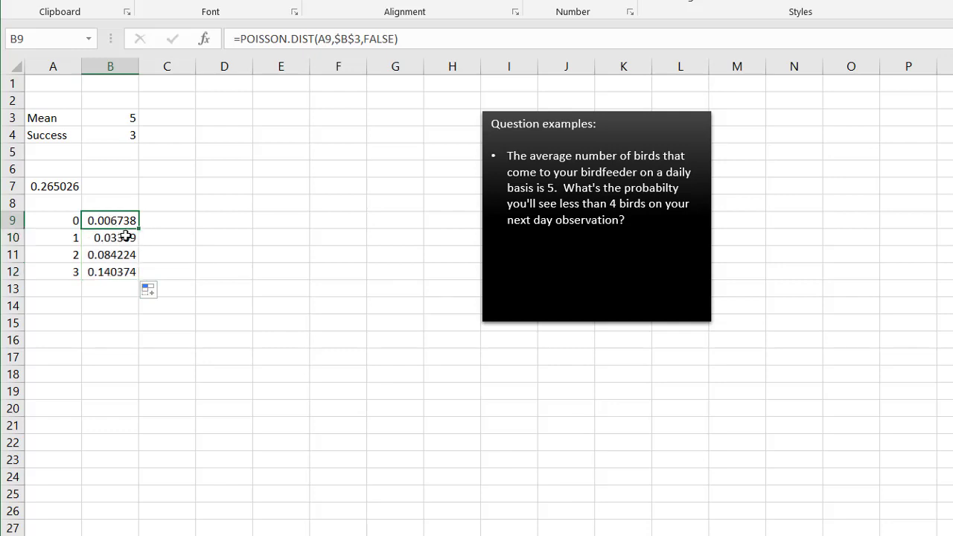
{"action": "left_click", "coordinate": [125, 237]}
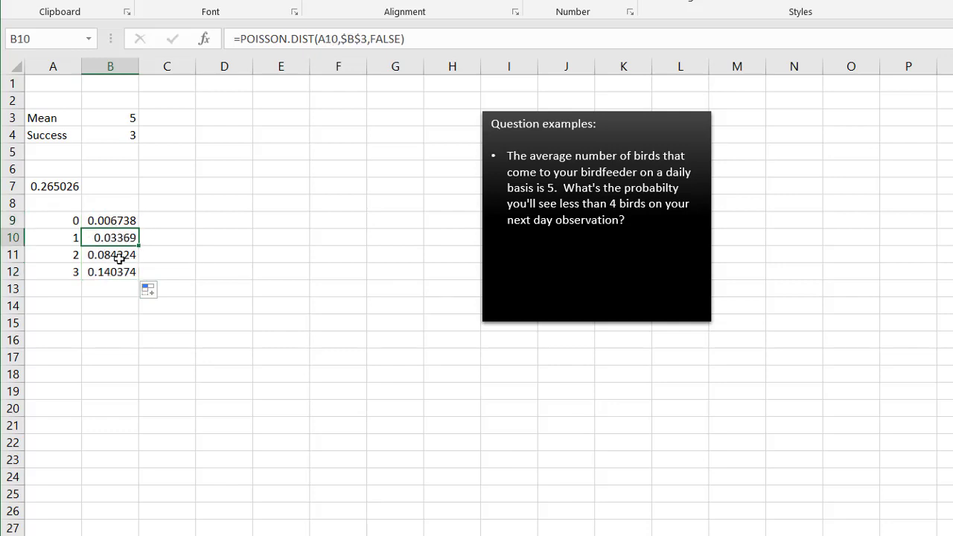
{"action": "left_click", "coordinate": [119, 257]}
{"action": "left_click", "coordinate": [144, 219]}
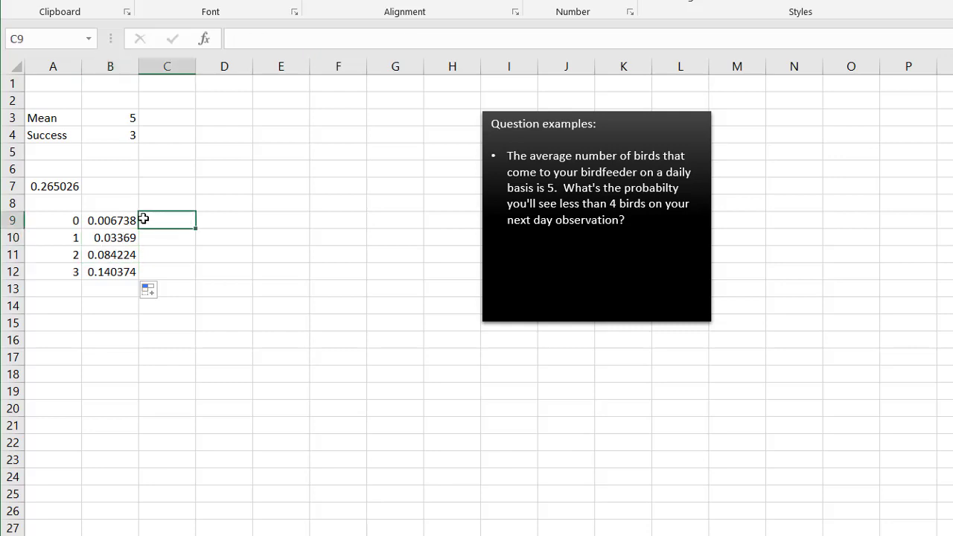
{"action": "left_click_drag", "start_coordinate": [123, 218], "coordinate": [120, 255]}
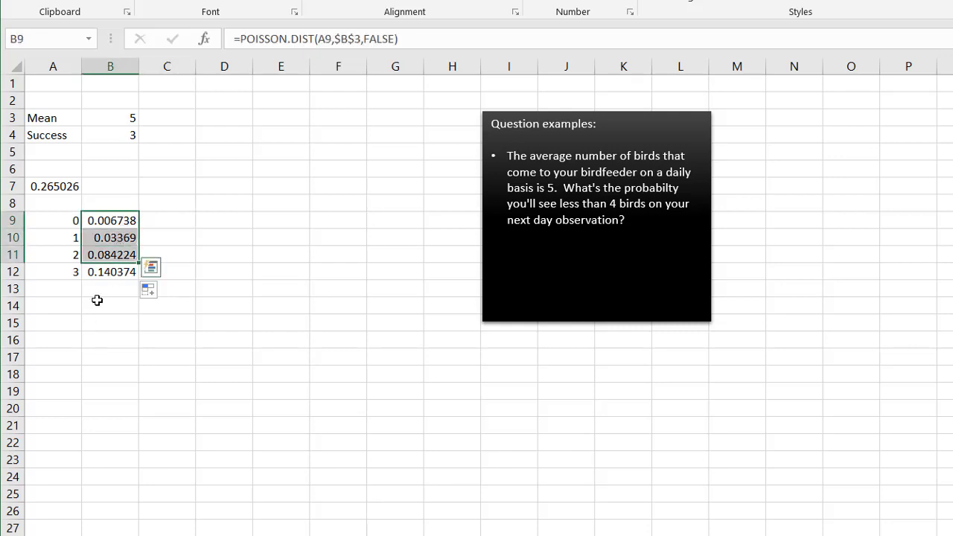
- Add up the individual probabilities in B14 with =SUM(B9:B12)
{"action": "left_click", "coordinate": [97, 300]}
{"action": "type", "text": "="}
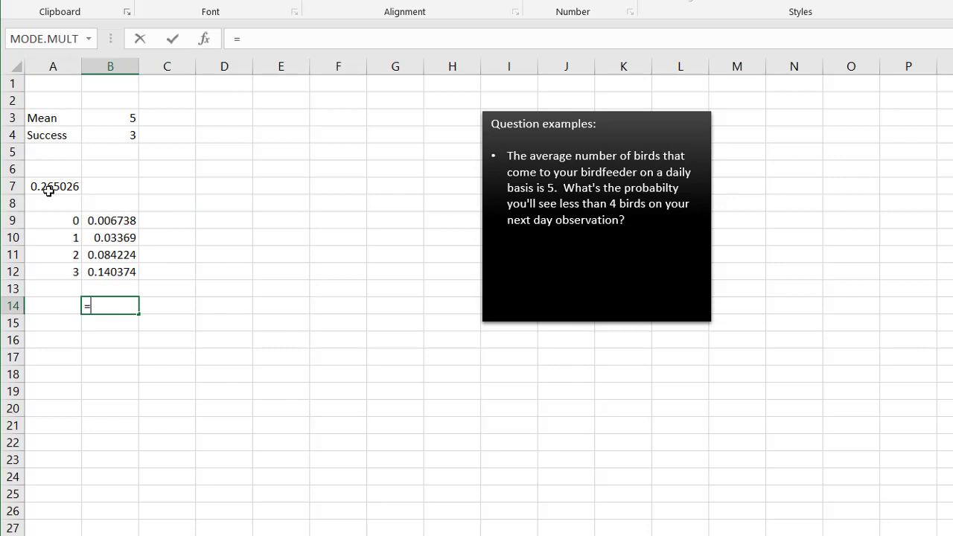
{"action": "type", "text": "sum"}
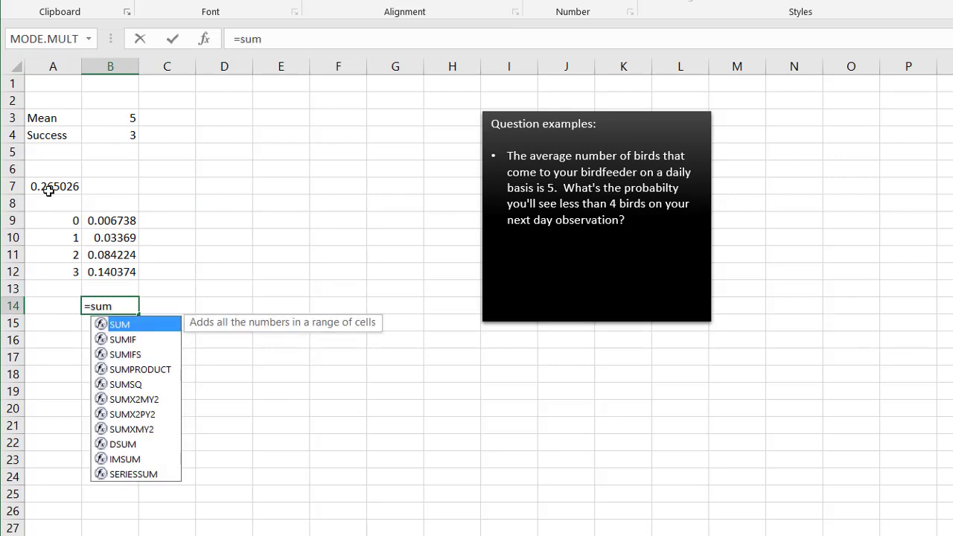
{"action": "key", "text": "Tab"}
{"action": "left_click_drag", "start_coordinate": [102, 222], "coordinate": [102, 271]}
{"action": "key", "text": "Return"}
{"action": "left_click", "coordinate": [107, 305]}
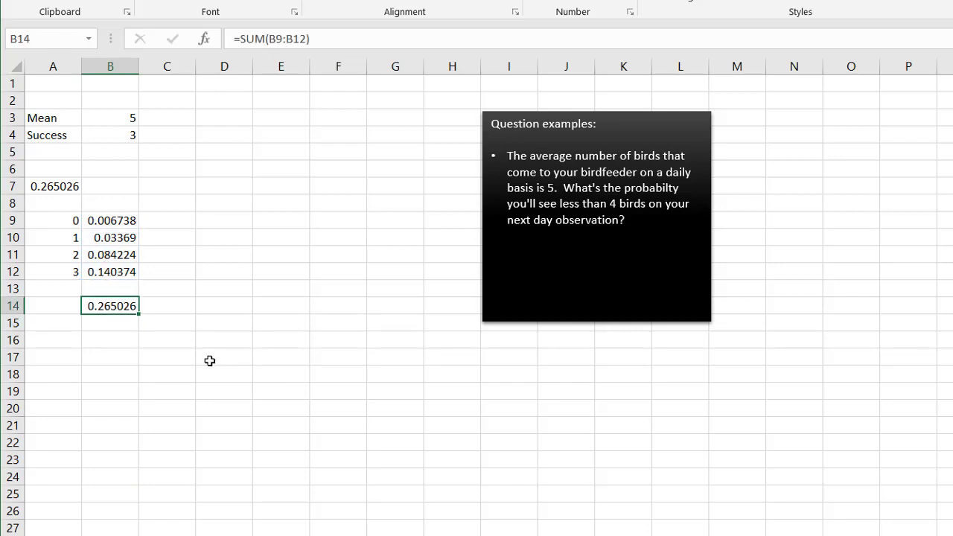
- Review the function arguments of the POISSON.DIST formula in A7, including the Cumulative description, without changing the formula
{"action": "left_click", "coordinate": [63, 188]}
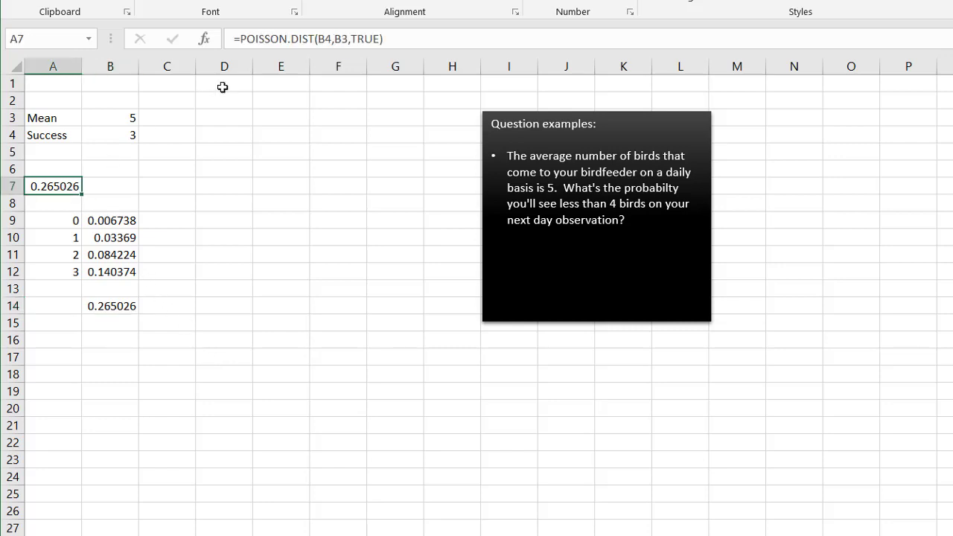
{"action": "left_click", "coordinate": [203, 38]}
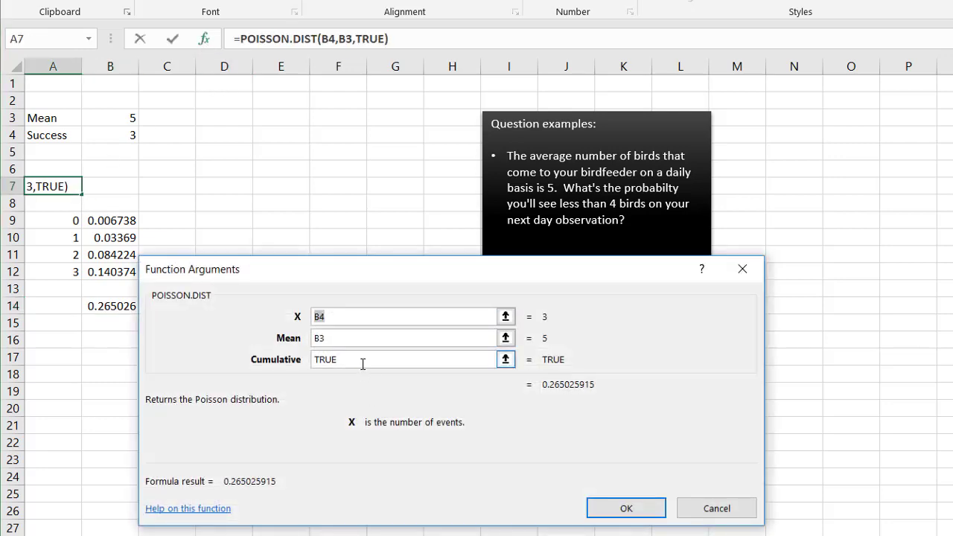
{"action": "left_click", "coordinate": [363, 364]}
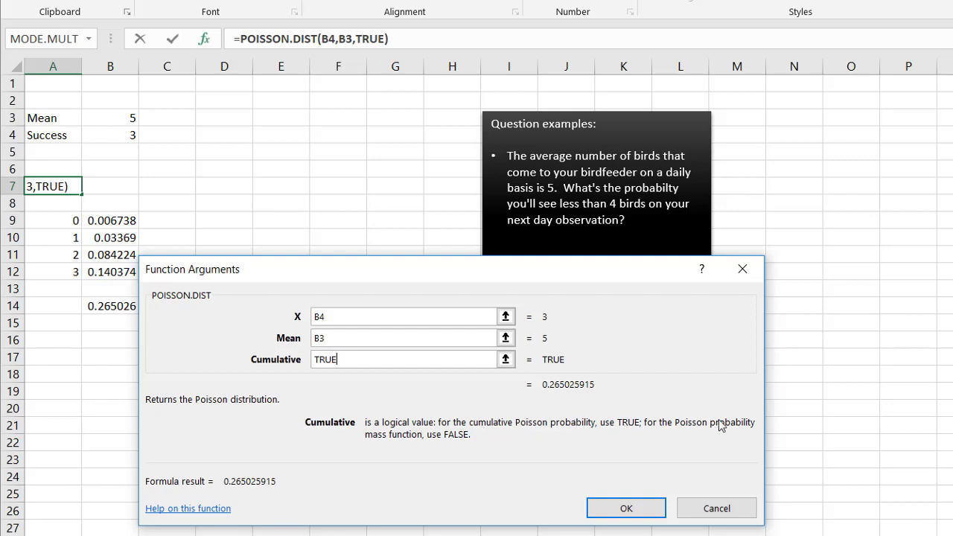
{"action": "left_click", "coordinate": [721, 513]}
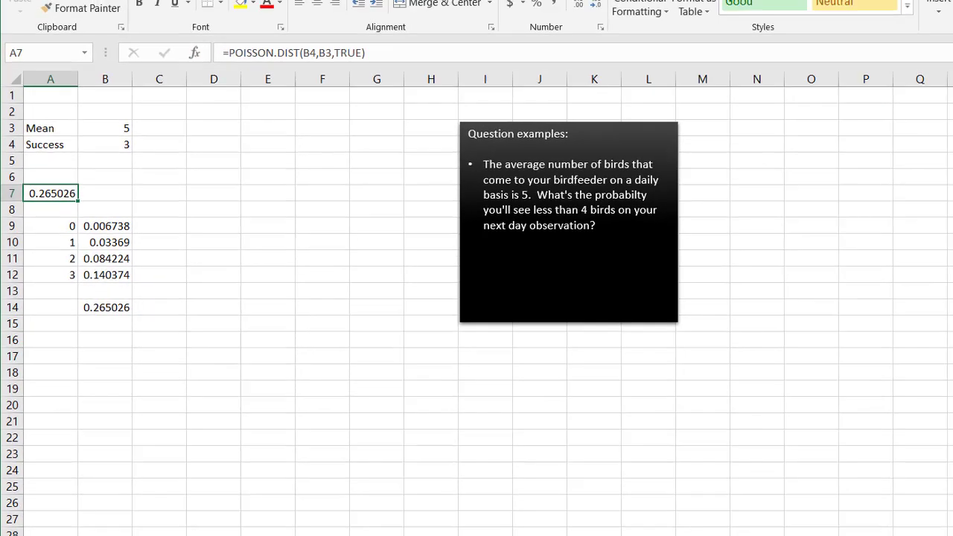
- Revisit the Ex (2) and Ex (1) example sheets and return to the Overview sheet
{"action": "left_click", "coordinate": [161, 511]}
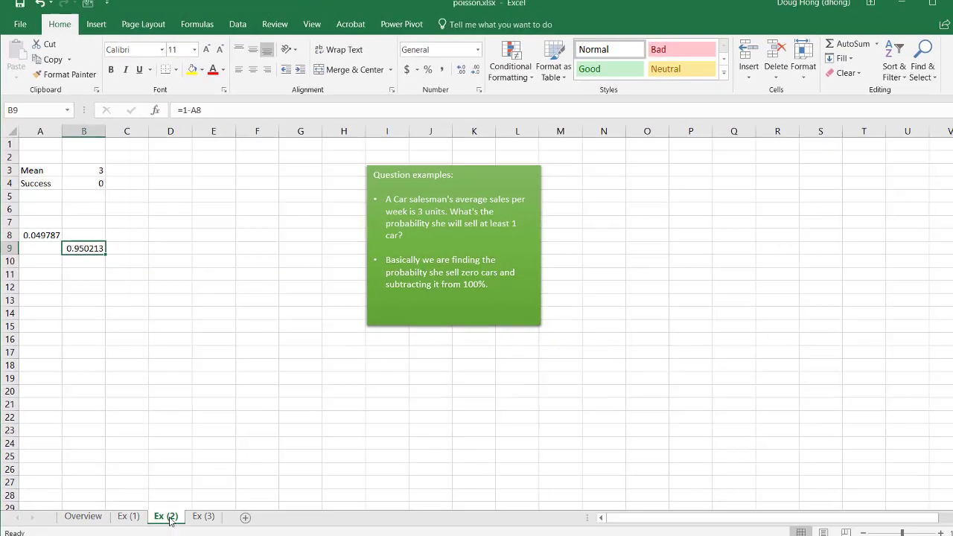
{"action": "left_click", "coordinate": [130, 514]}
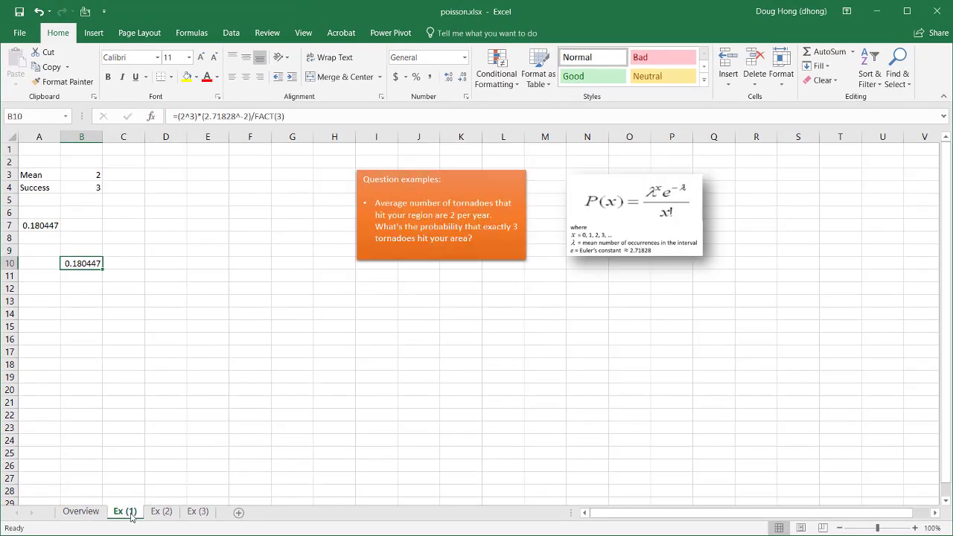
{"action": "left_click", "coordinate": [82, 512]}
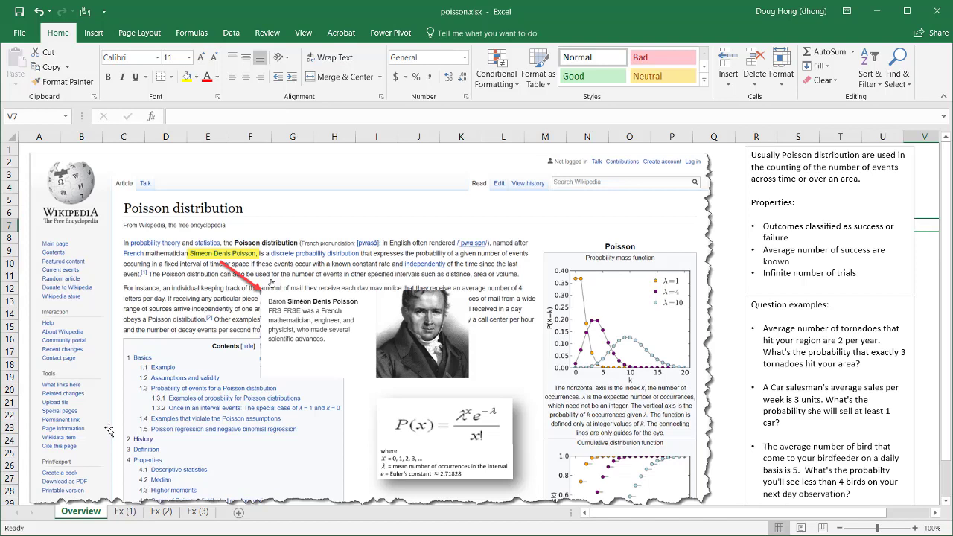